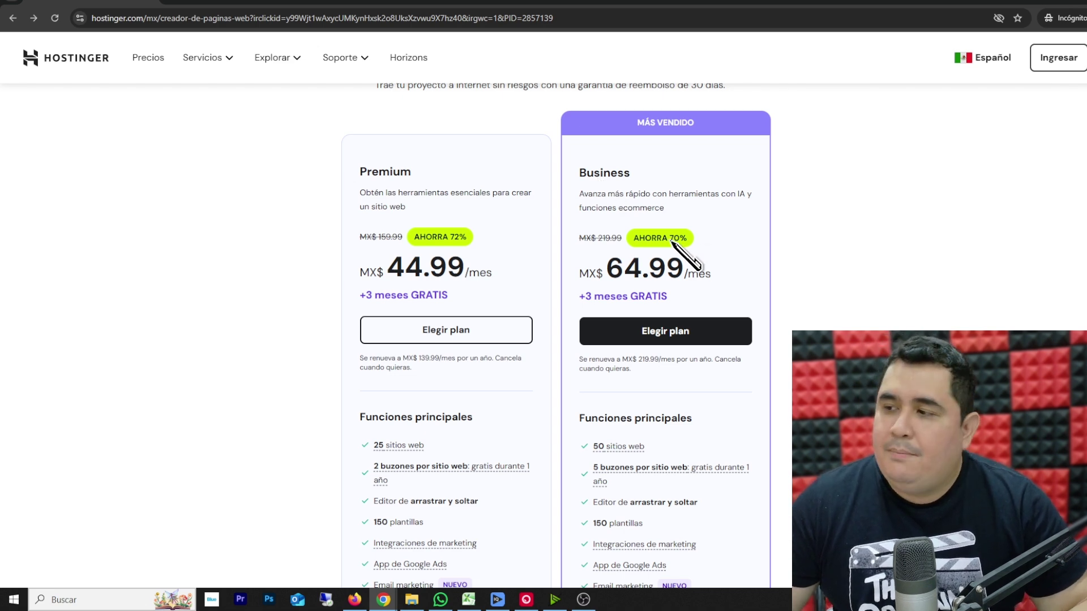
- Add the Business plan to the cart on the 48-month period at MX$ 64.99/mes
left_click(658, 352)
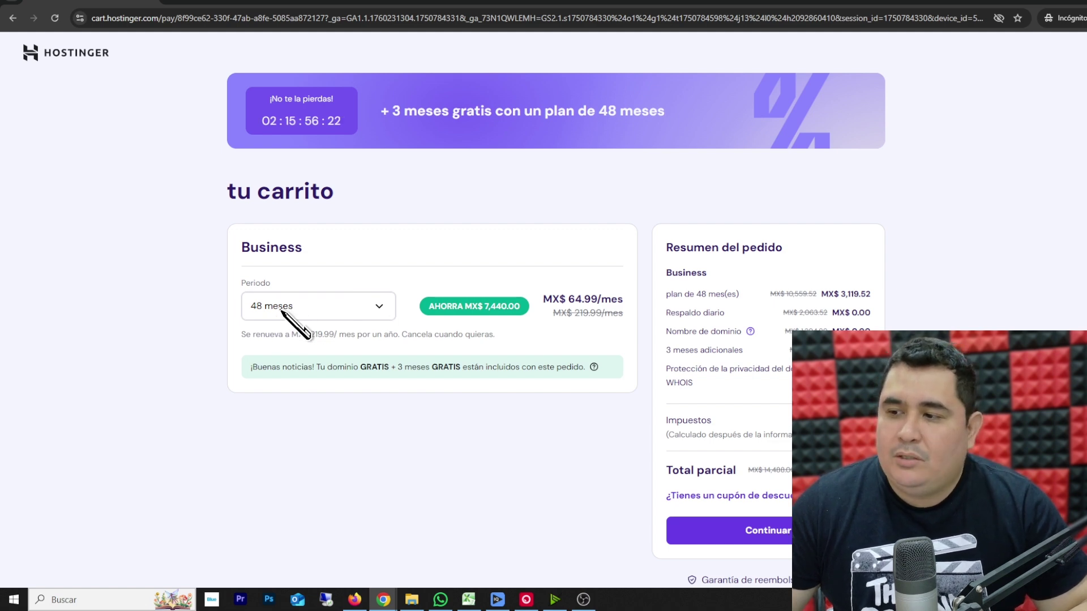
- Change the period to 12 meses, apply the 10% discount coupon code (MX$ 971.89), and proceed to checkout
left_click(286, 314)
left_click(274, 366)
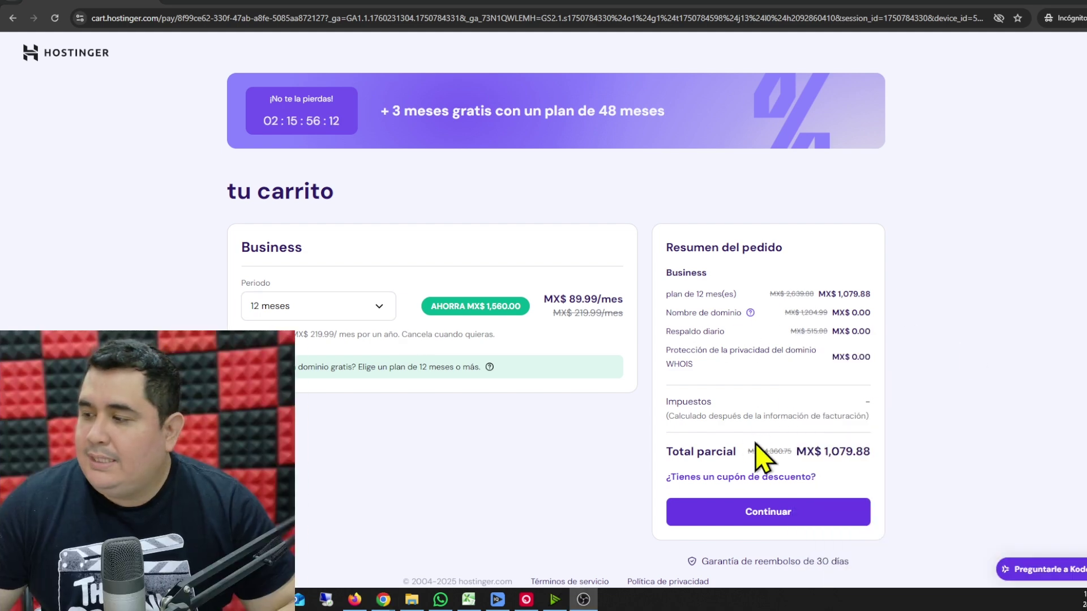
left_click(727, 480)
scroll(730, 487, "down", 1)
left_click(710, 462)
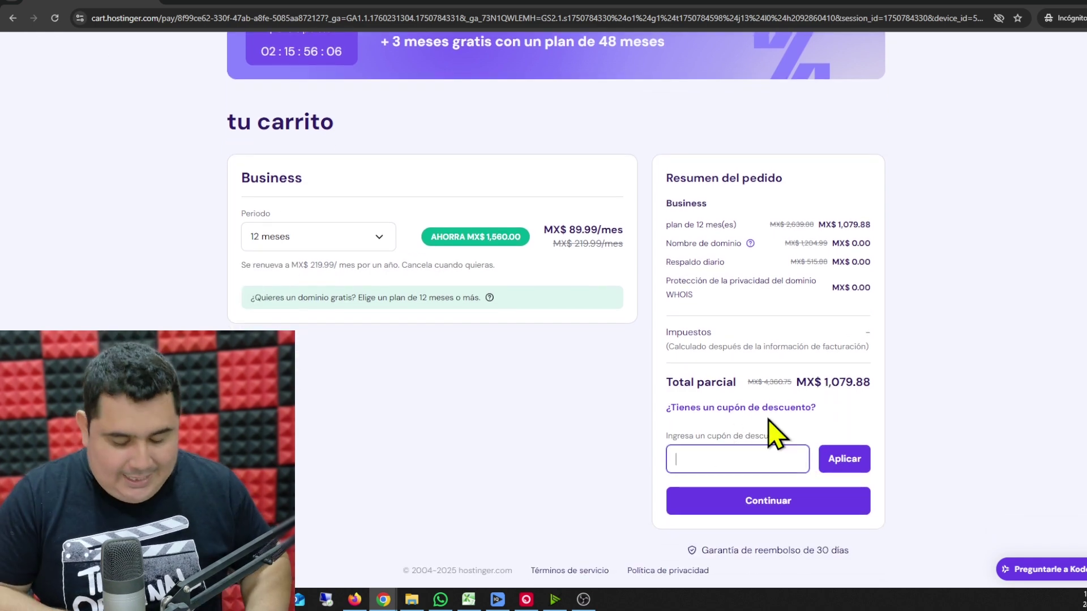
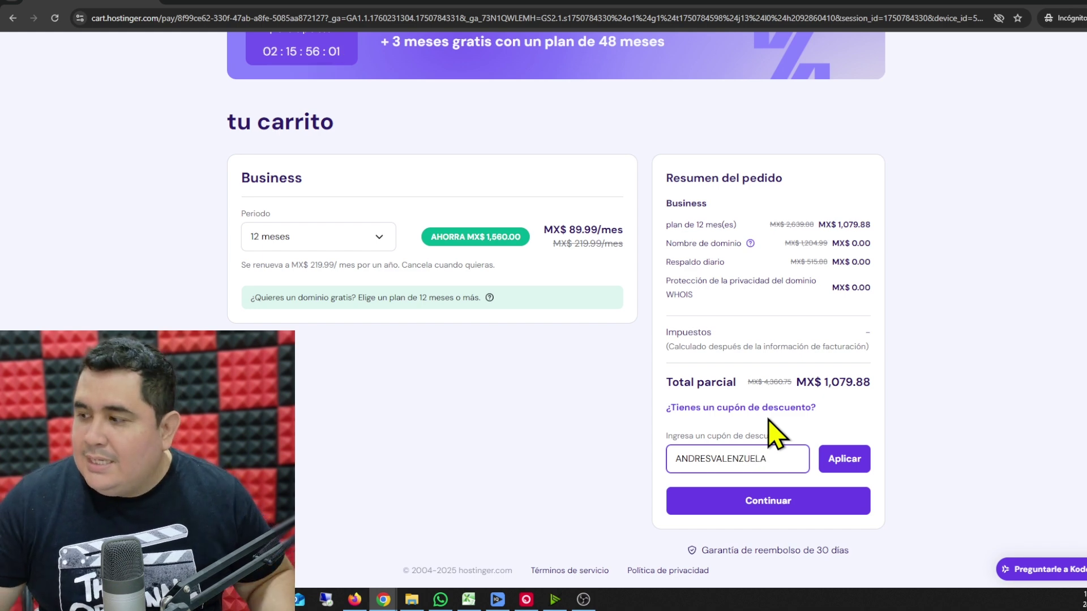
left_click(854, 464)
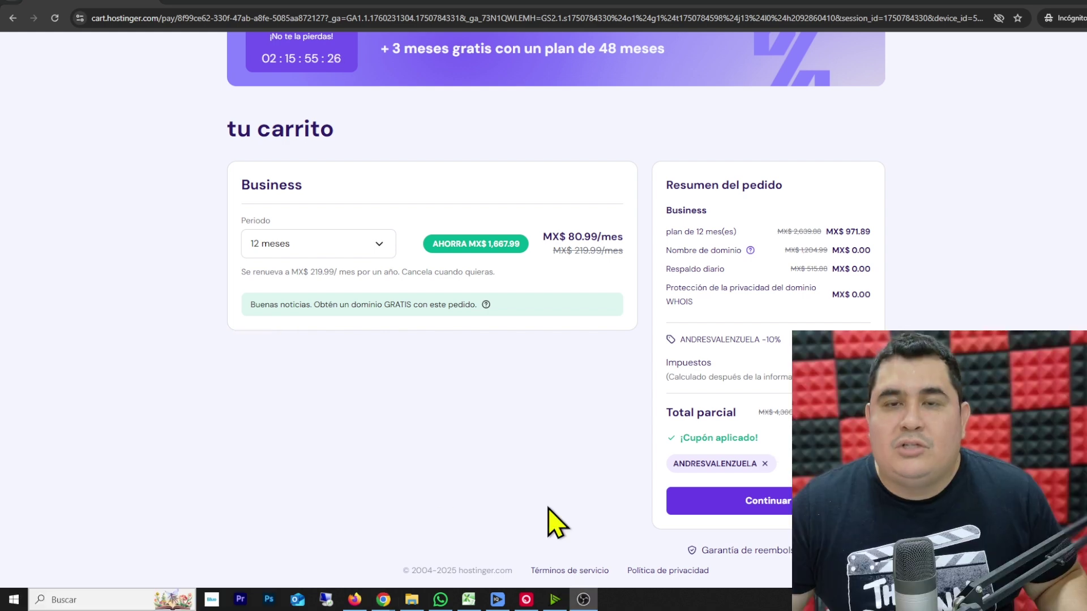
left_click(778, 512)
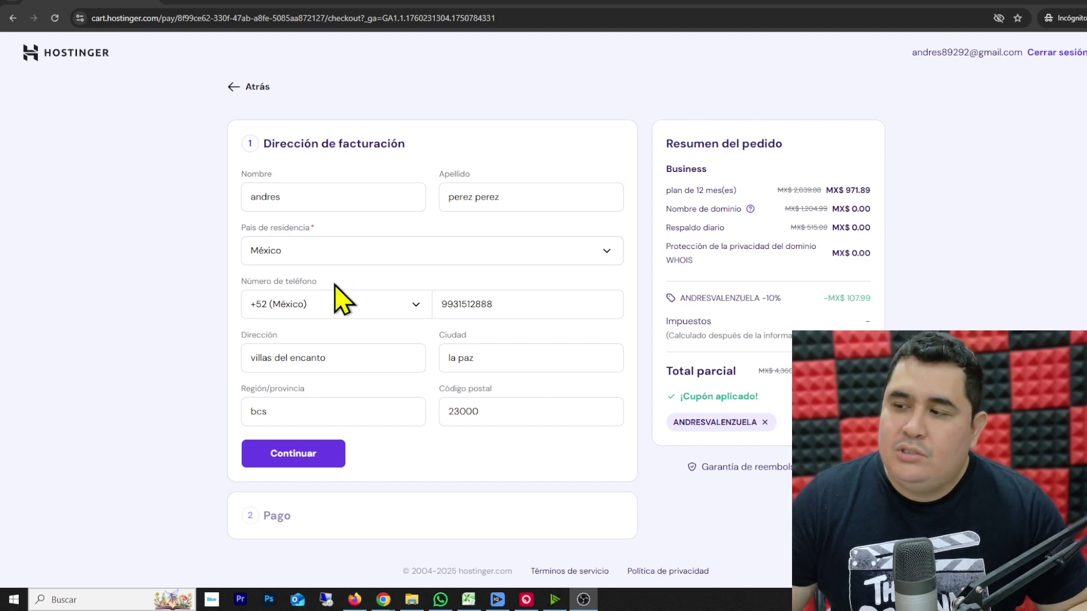
- Save the billing address and review the card, PayPal, Google Pay, Oxxo, Spei and Coingate payment options
left_click(315, 459)
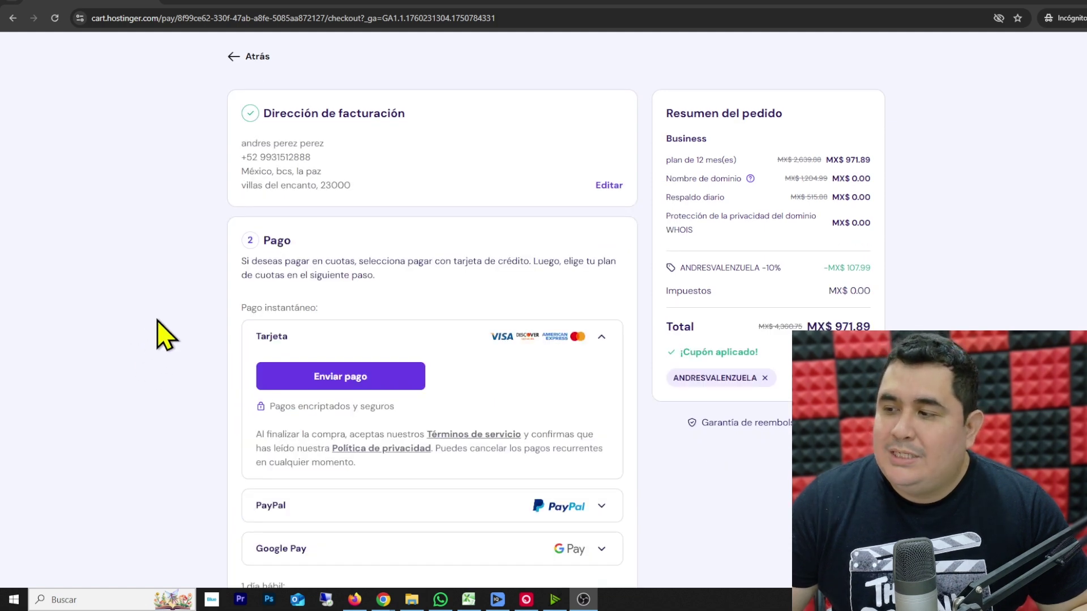
scroll(175, 333, "down", 3)
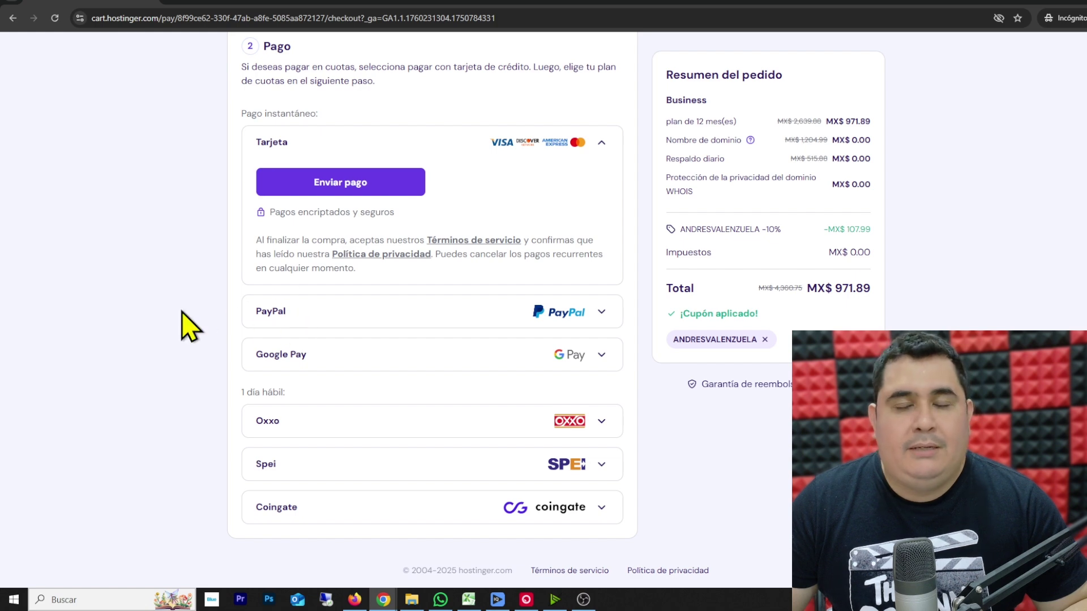
scroll(189, 324, "up", 3)
scroll(189, 323, "down", 3)
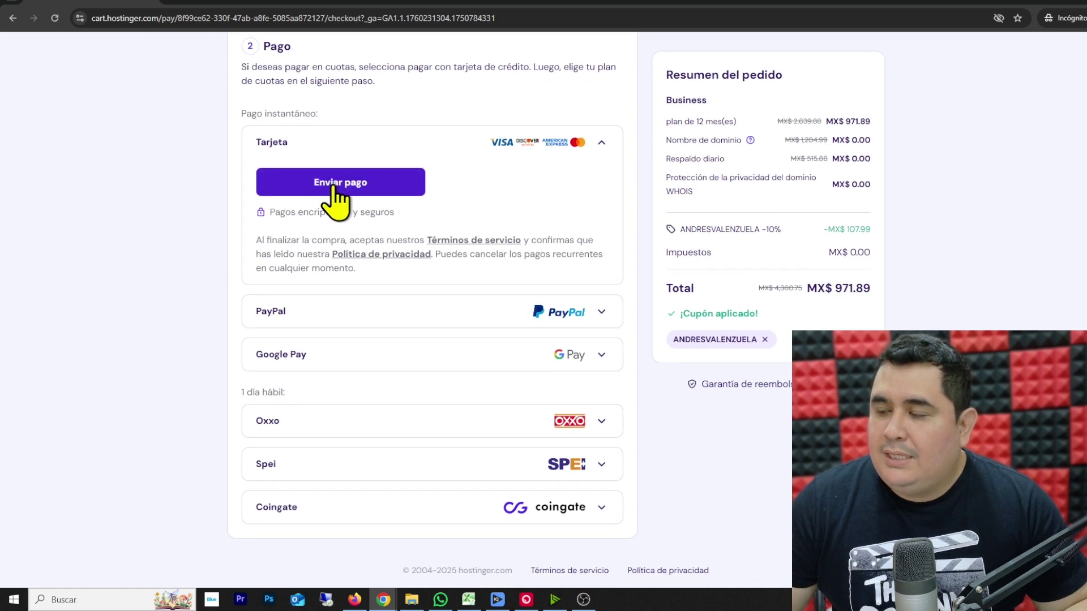
- Send the card payment to open the card-details form for the MX$ 971.89 order
left_click(375, 190)
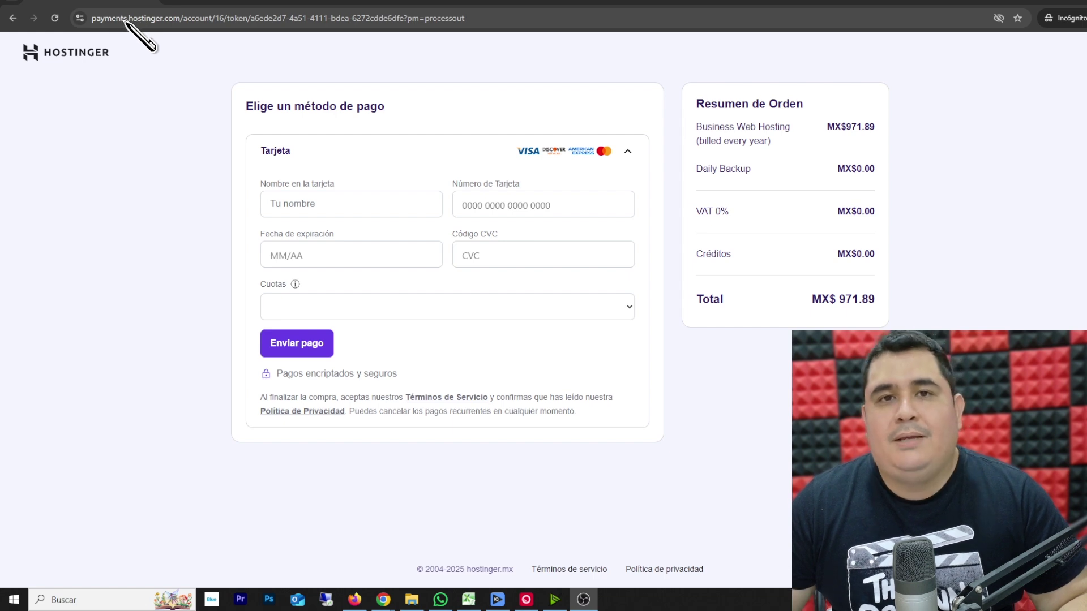
- Load hostinger.com and sign in to the account with the saved credentials
left_click(218, 19)
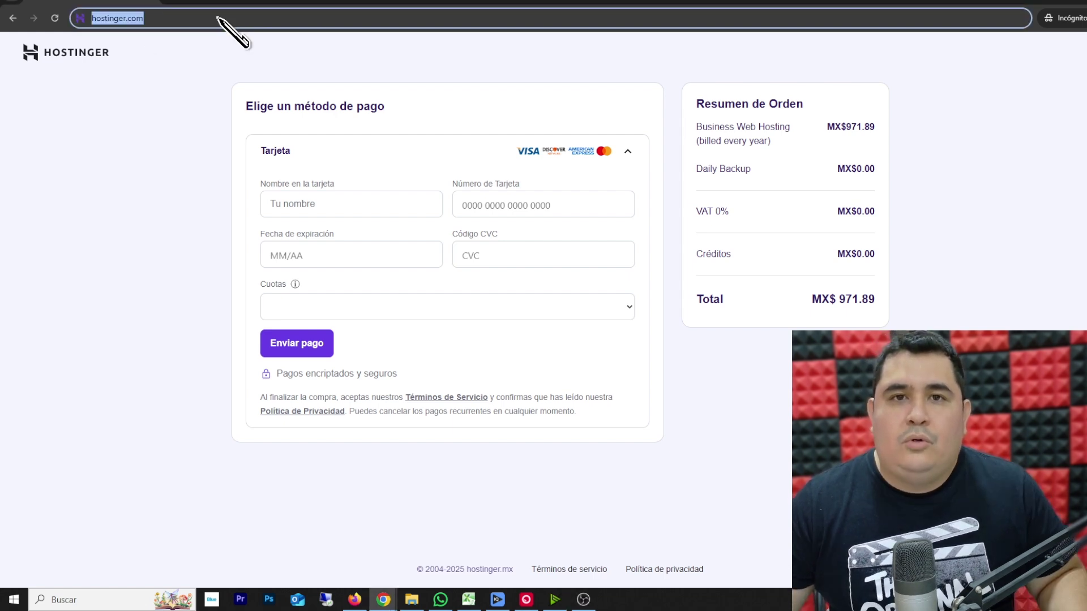
key("Return")
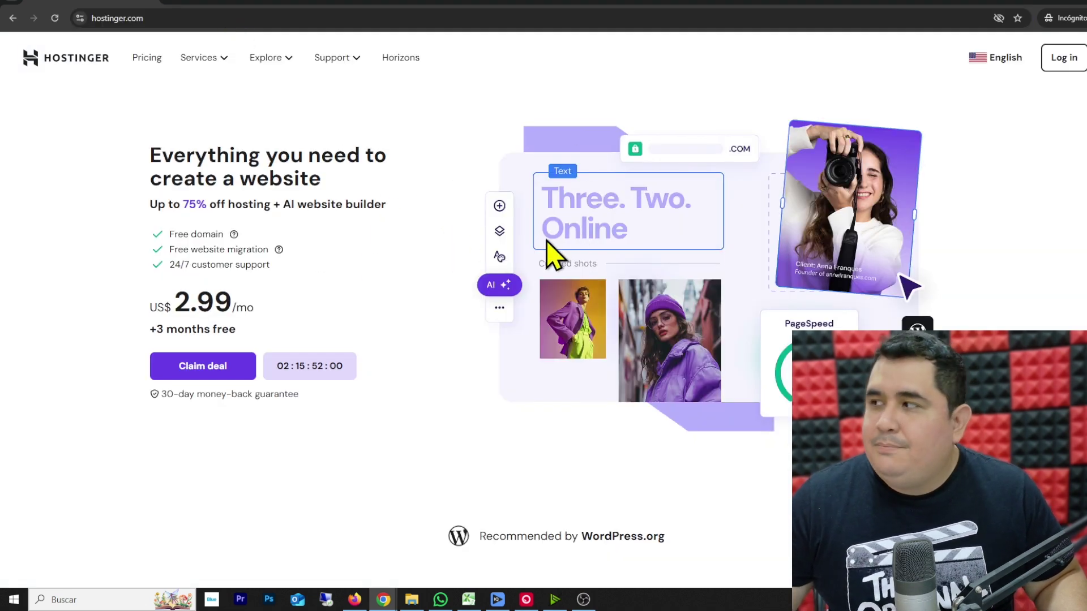
left_click(1067, 65)
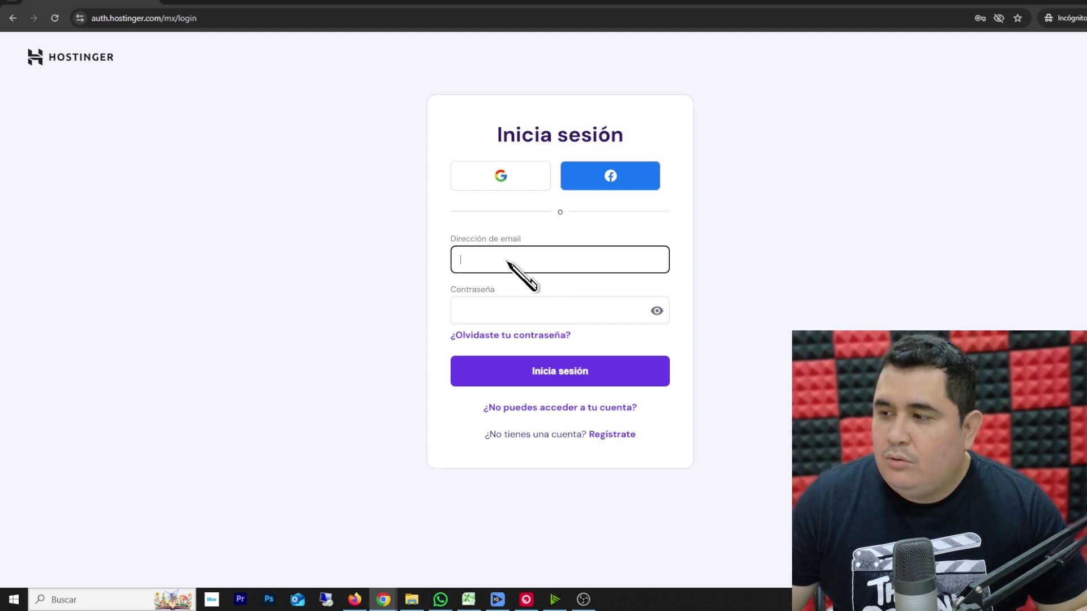
left_click(498, 280)
left_click(526, 378)
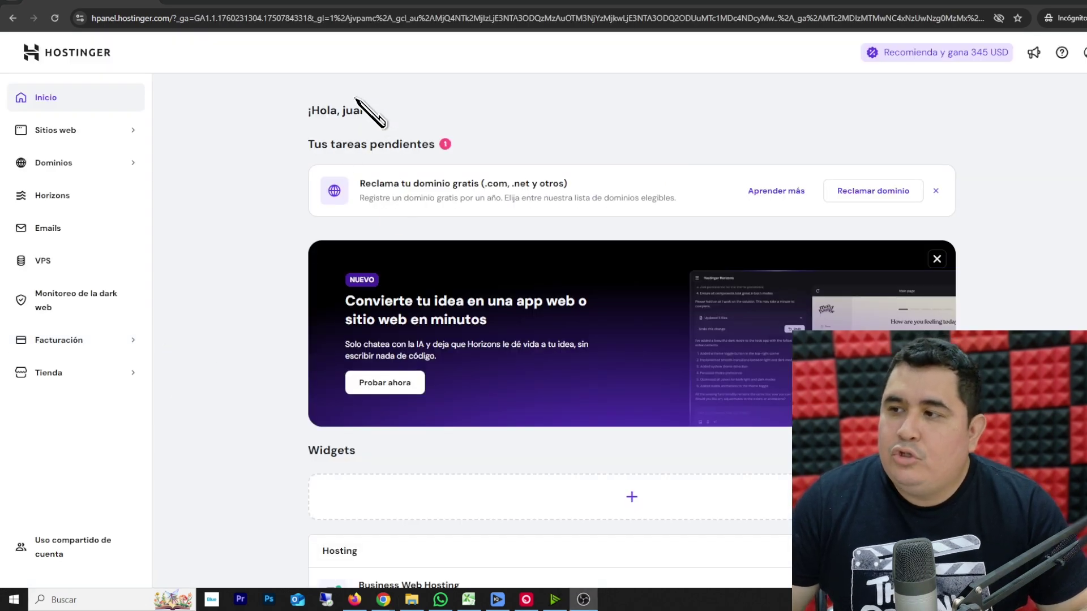
- Open Sitios web to list the three sites under Business Web Hosting
left_click_drag(309, 110, 369, 111)
left_click(253, 135)
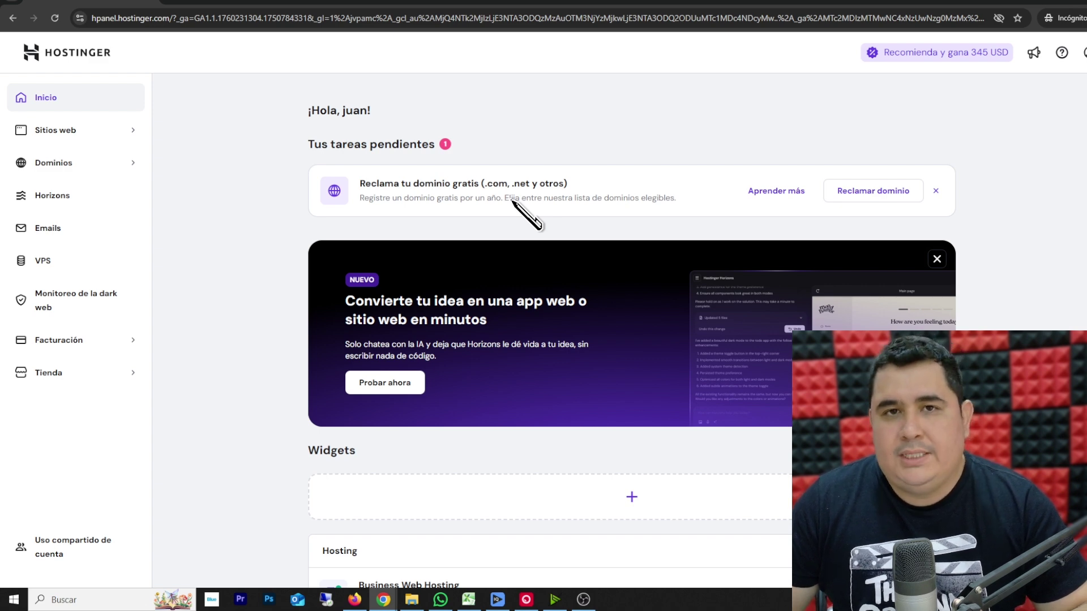
left_click(63, 131)
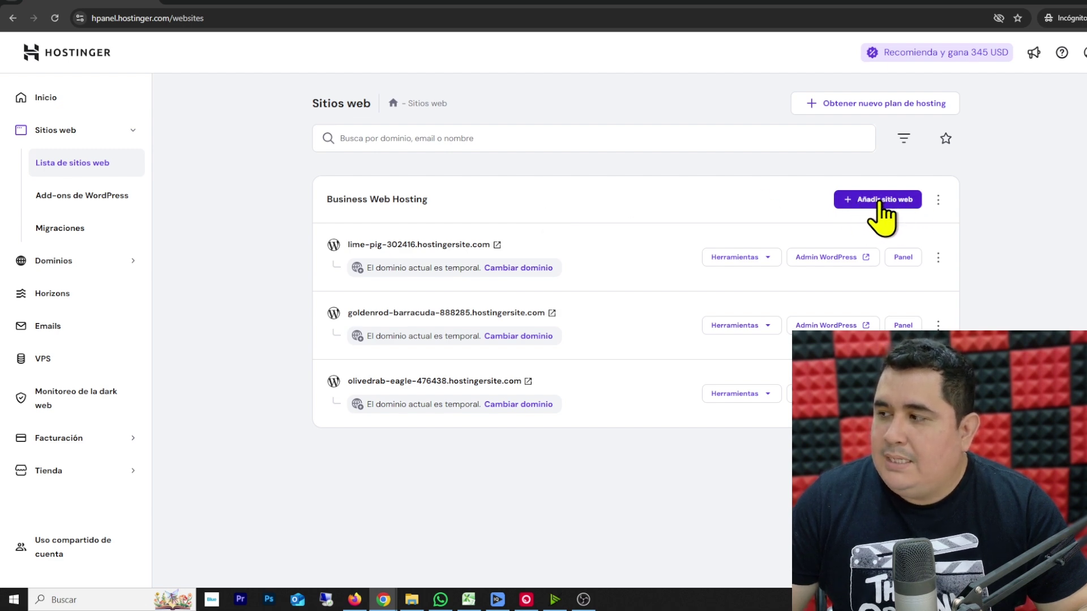
- Add a new website with Creador de páginas web de Hostinger to reach the AI builder form
left_click(881, 203)
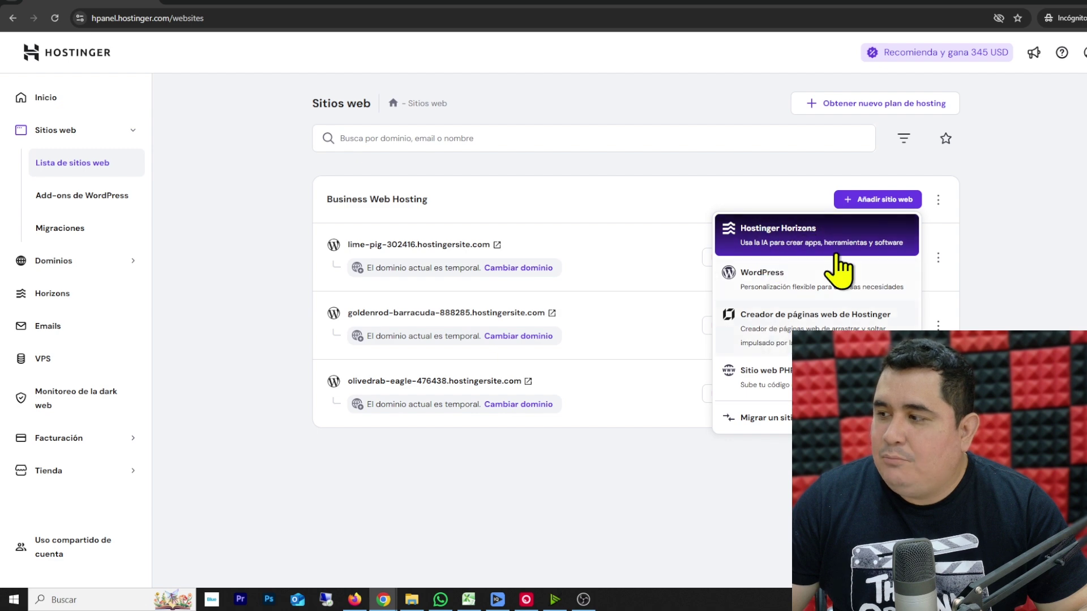
left_click(786, 323)
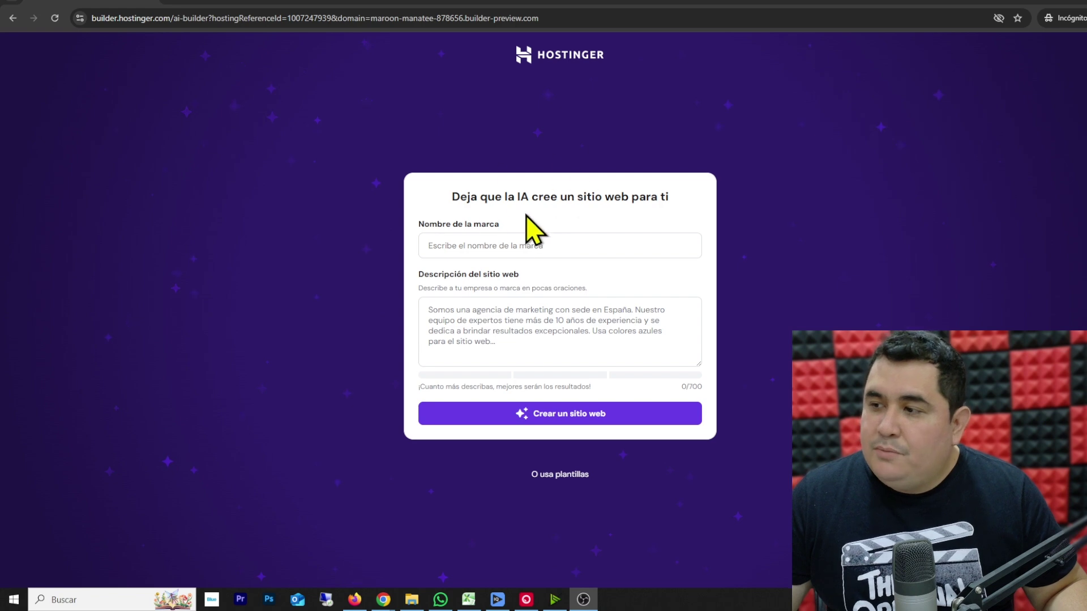
left_click_drag(459, 198, 562, 197)
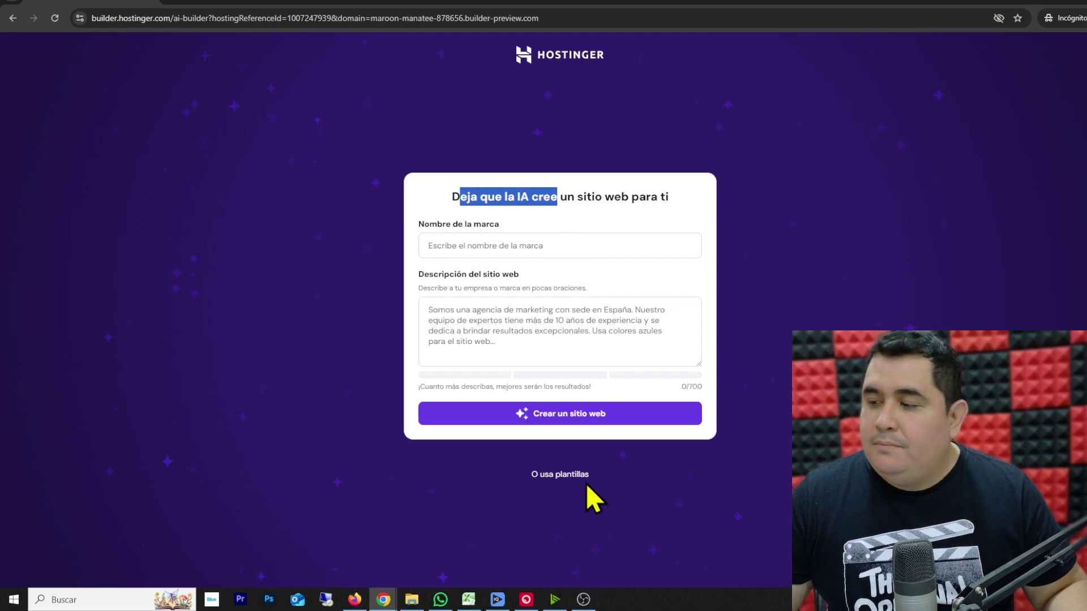
left_click(554, 473)
scroll(201, 200, "down", 7)
scroll(583, 233, "up", 4)
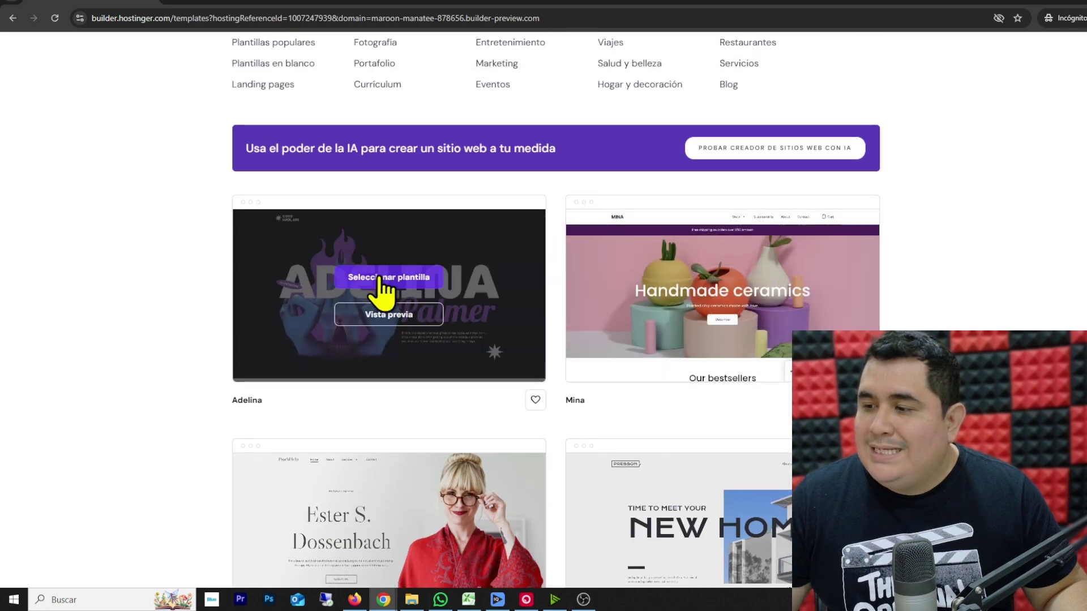
scroll(382, 292, "down", 10)
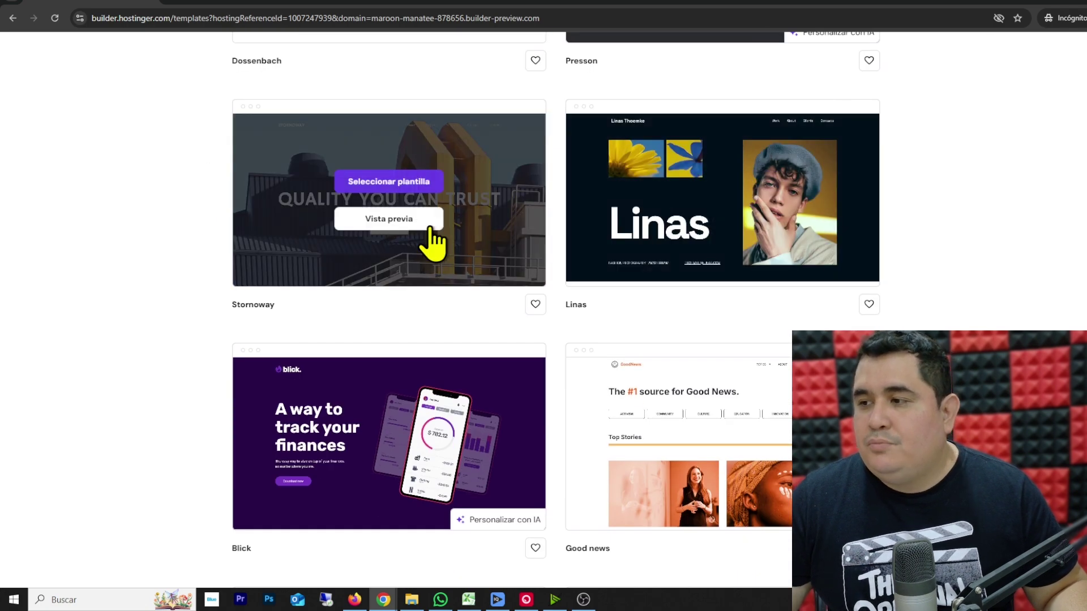
scroll(433, 244, "down", 4)
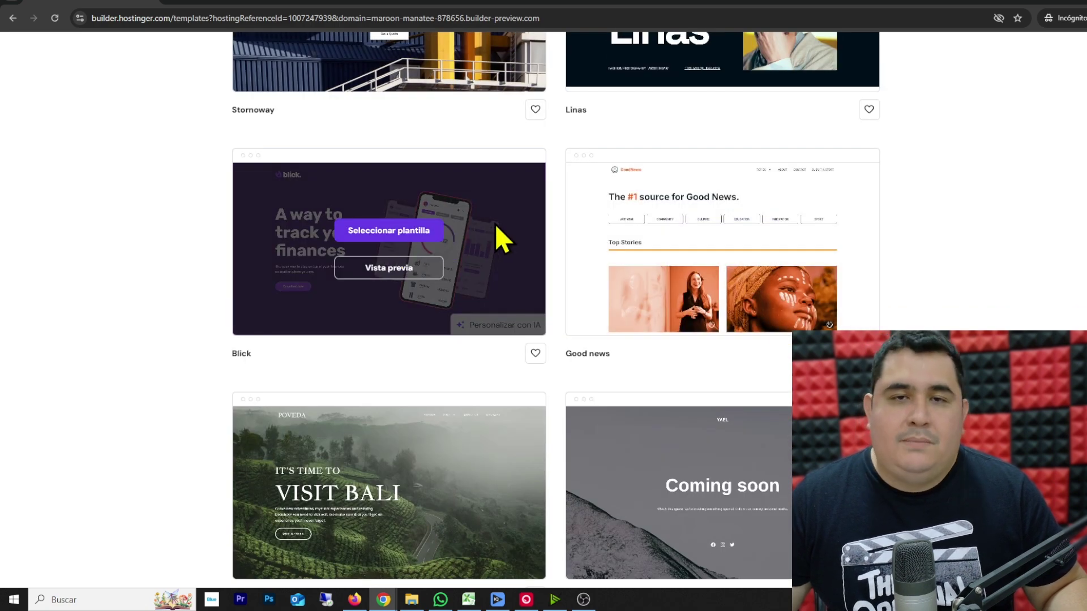
scroll(488, 243, "down", 3)
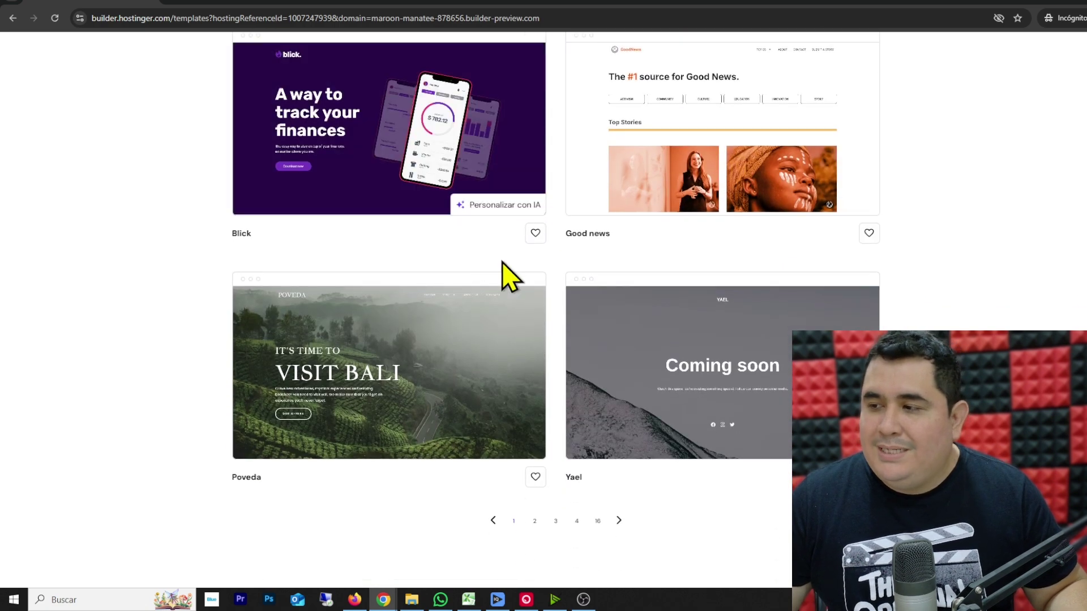
scroll(488, 266, "up", 15)
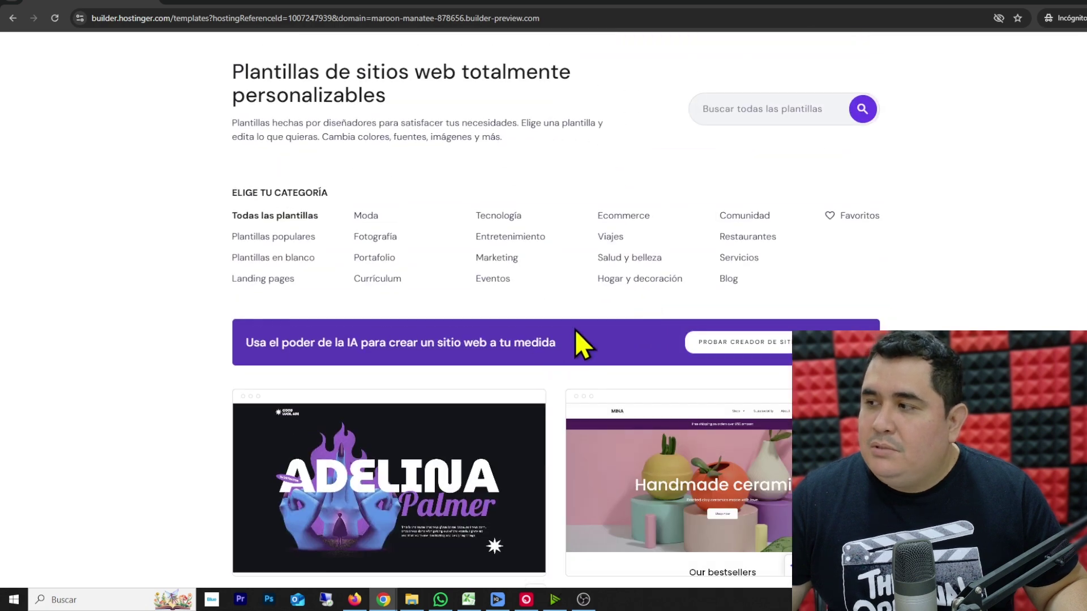
left_click(722, 342)
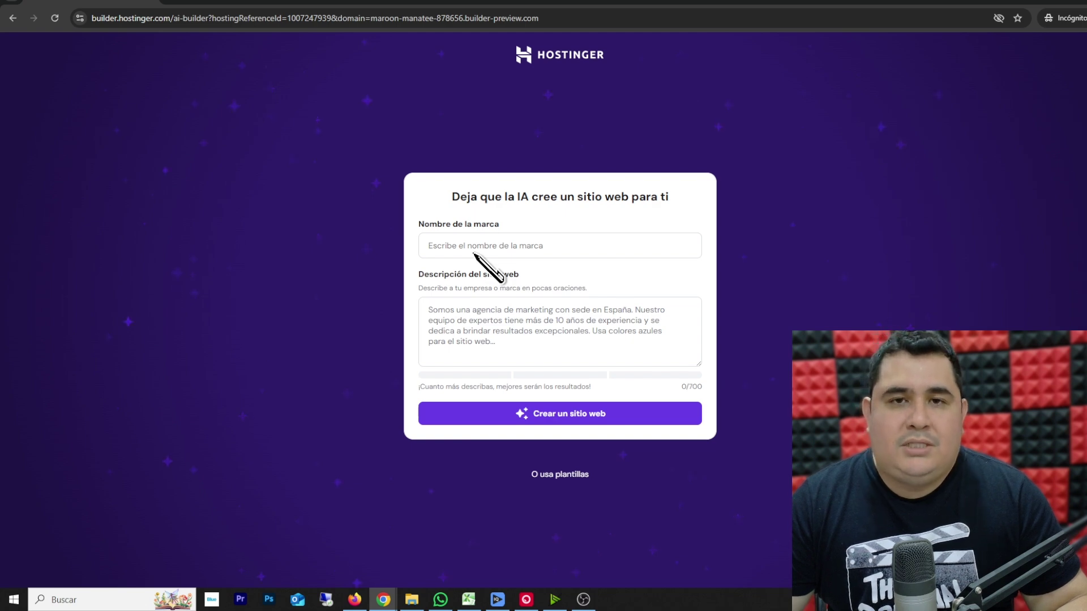
- Enter brand name 'Cafeteria Nova', paste the café description, and generate the site
left_click(460, 245)
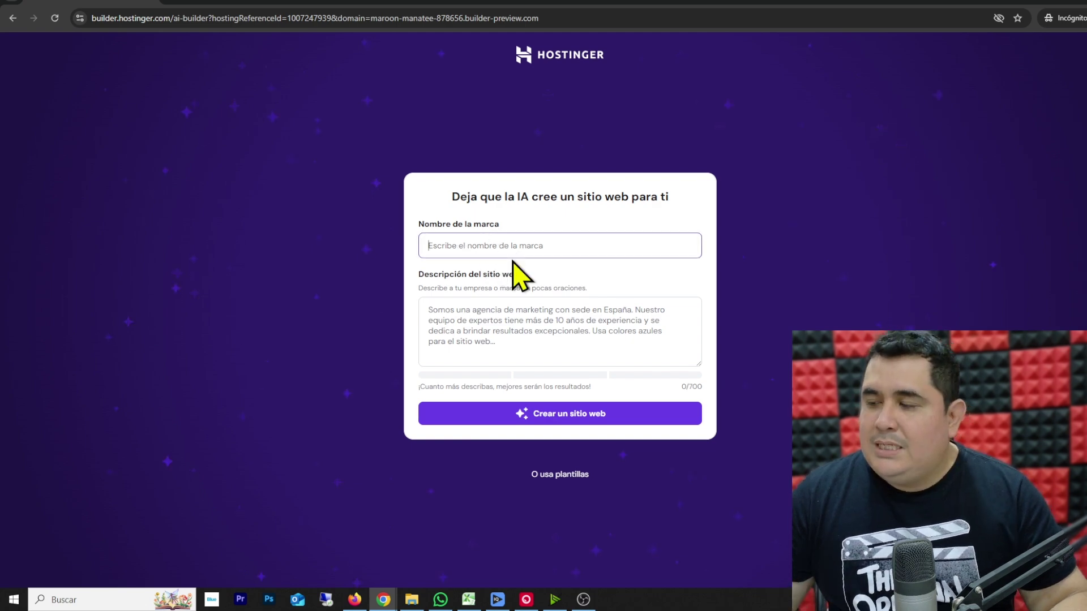
type("Ca")
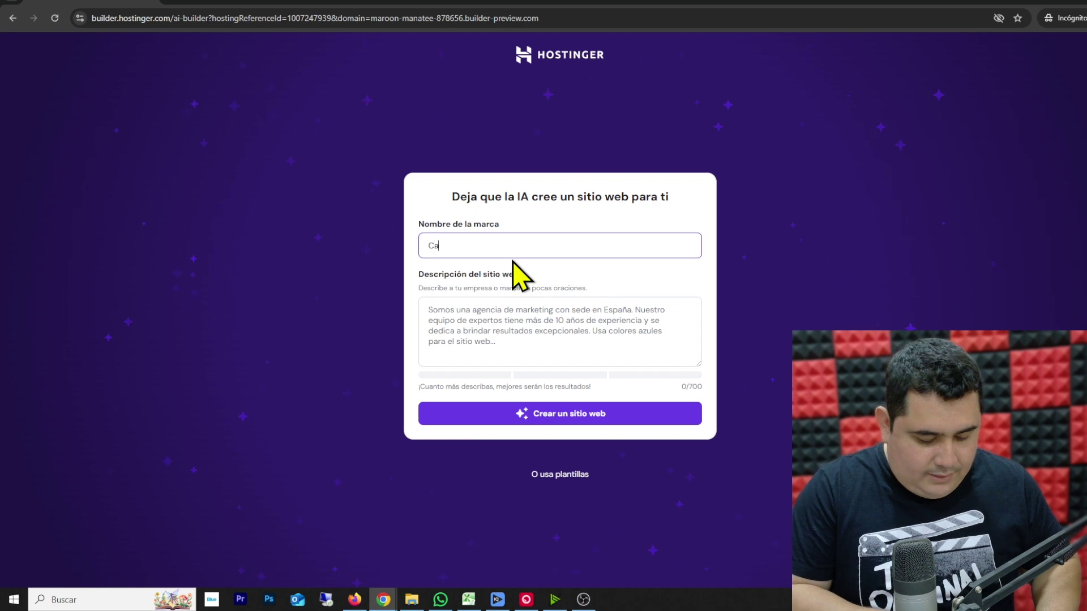
type("feteria Nova")
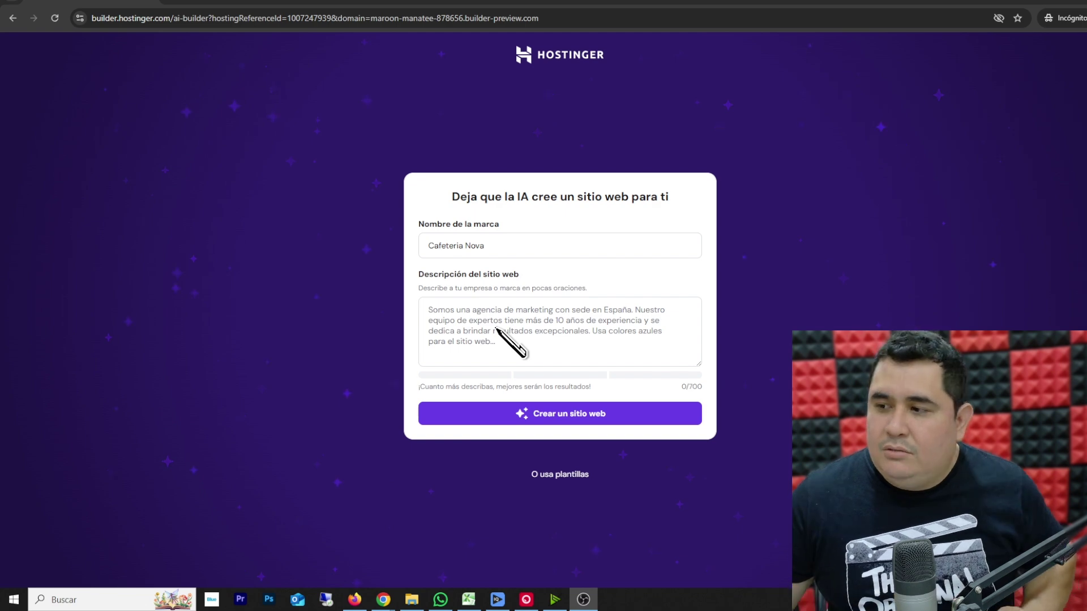
left_click(497, 329)
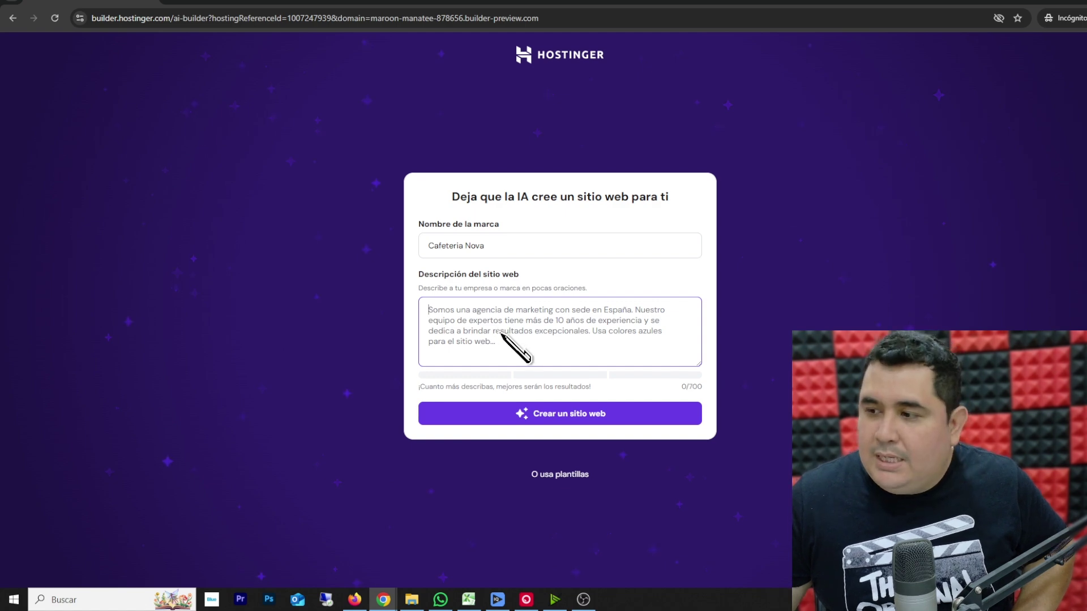
key("ctrl+v")
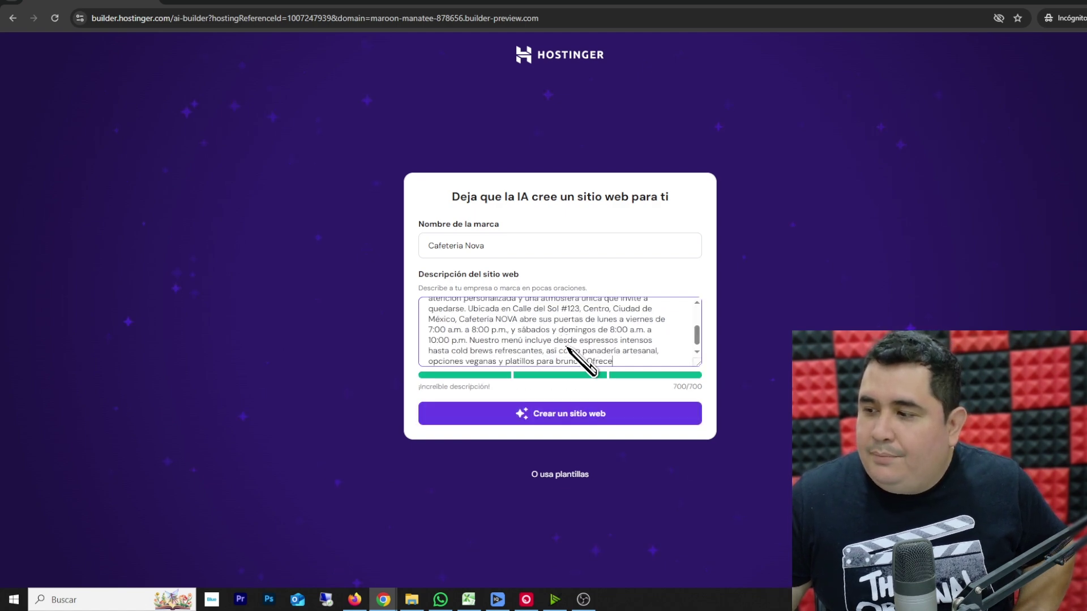
left_click(572, 421)
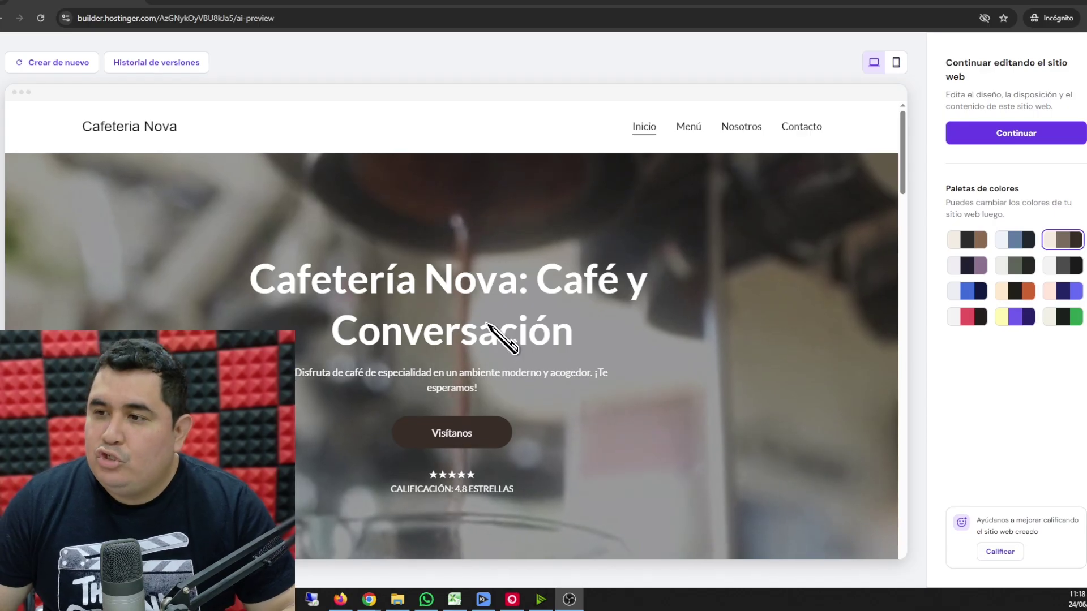
left_click(314, 127)
scroll(400, 237, "down", 5)
scroll(407, 249, "up", 5)
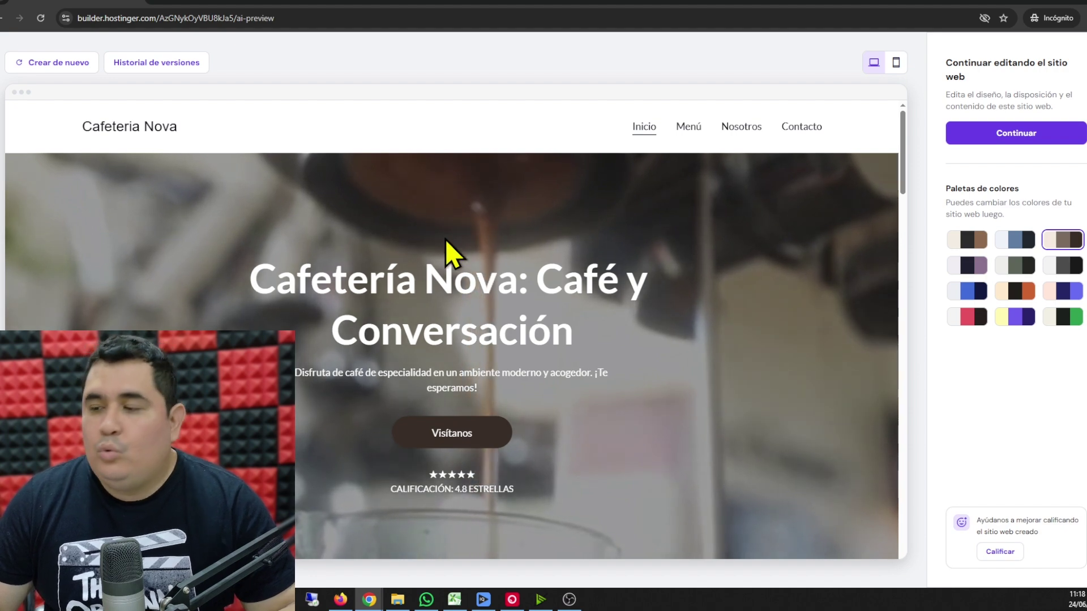
scroll(426, 286, "down", 8)
scroll(426, 300, "down", 7)
scroll(425, 303, "up", 5)
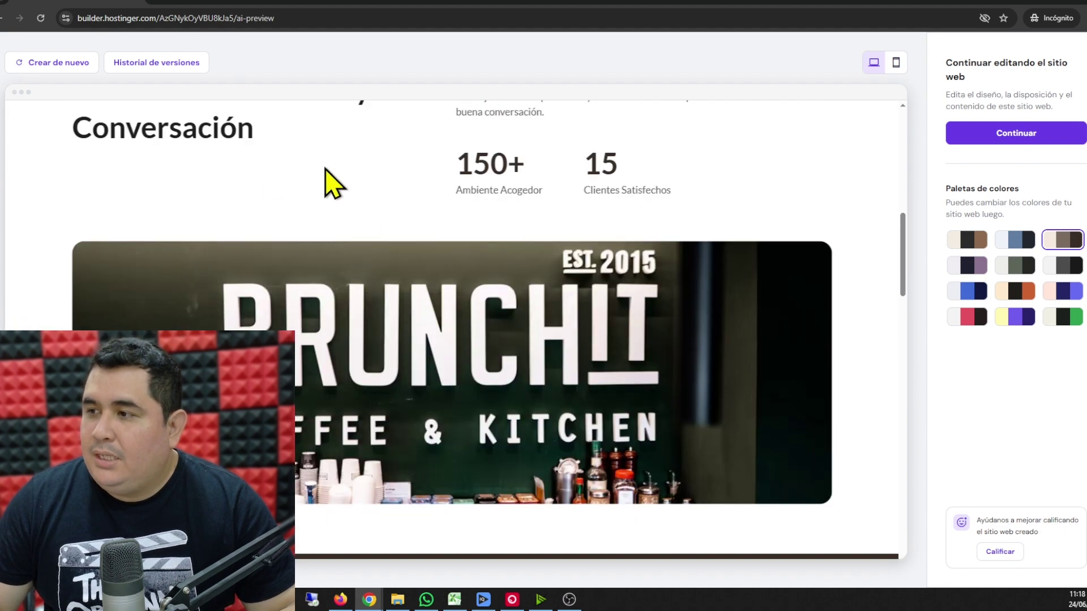
scroll(412, 328, "down", 4)
scroll(368, 283, "up", 4)
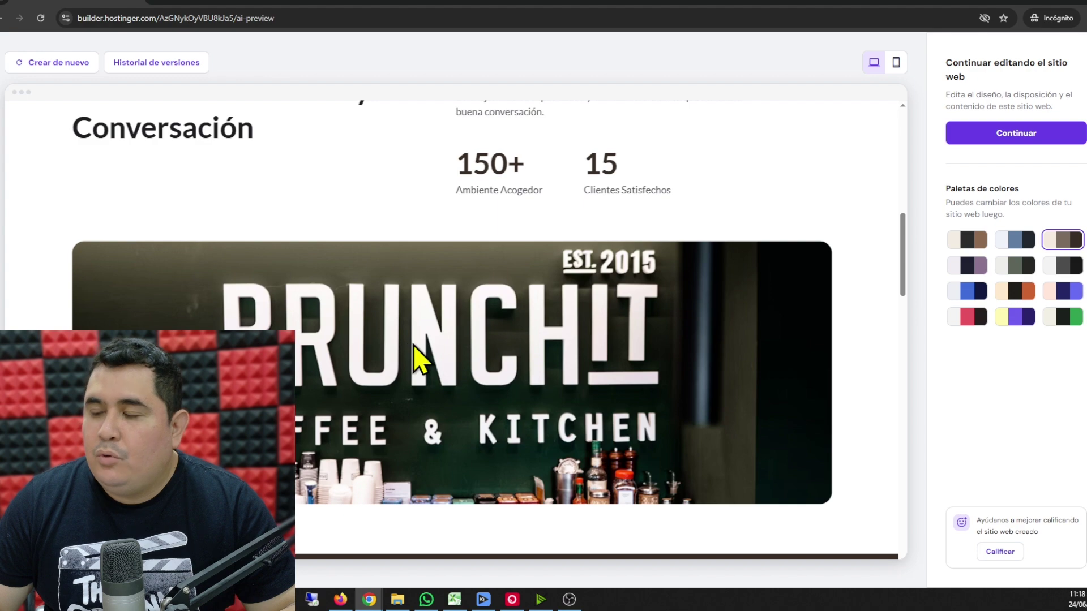
scroll(413, 345, "down", 6)
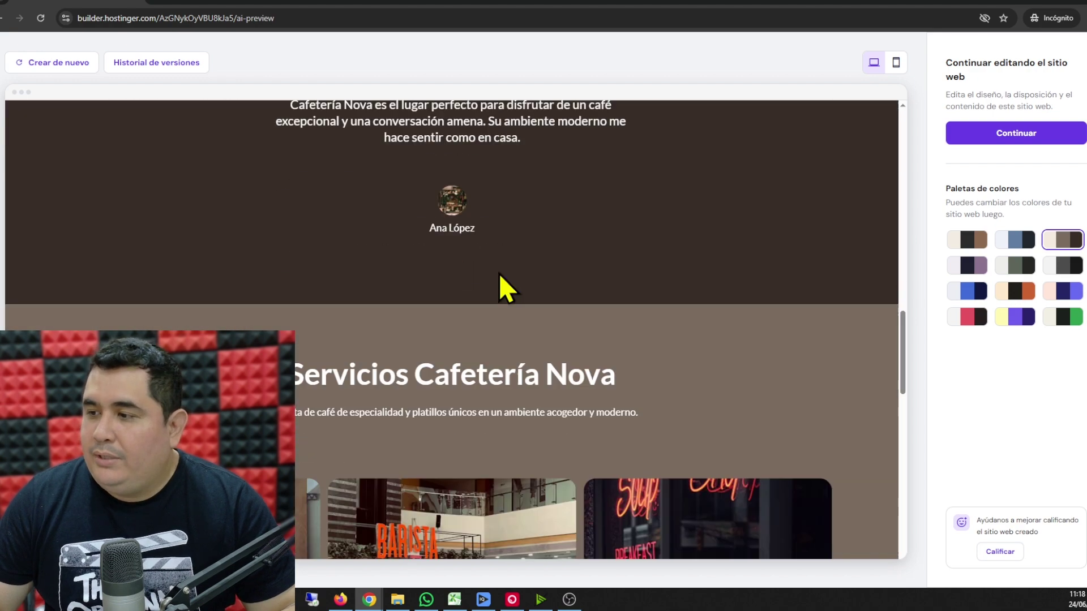
scroll(445, 275, "down", 3)
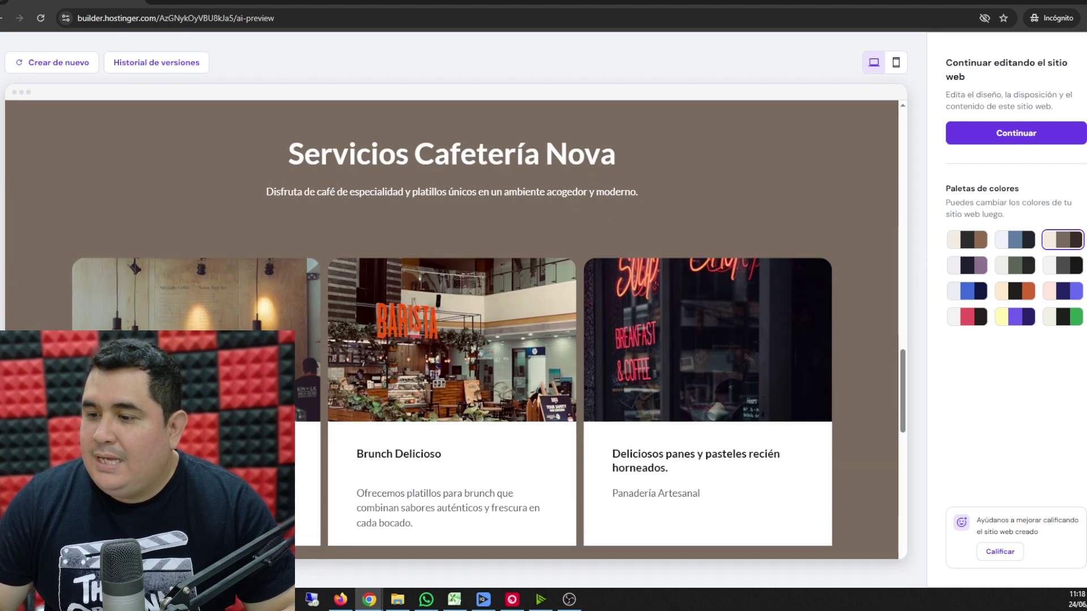
scroll(586, 364, "down", 10)
scroll(566, 339, "up", 4)
scroll(492, 311, "down", 2)
scroll(492, 347, "down", 1)
scroll(572, 396, "down", 2)
scroll(609, 396, "up", 15)
scroll(606, 390, "up", 5)
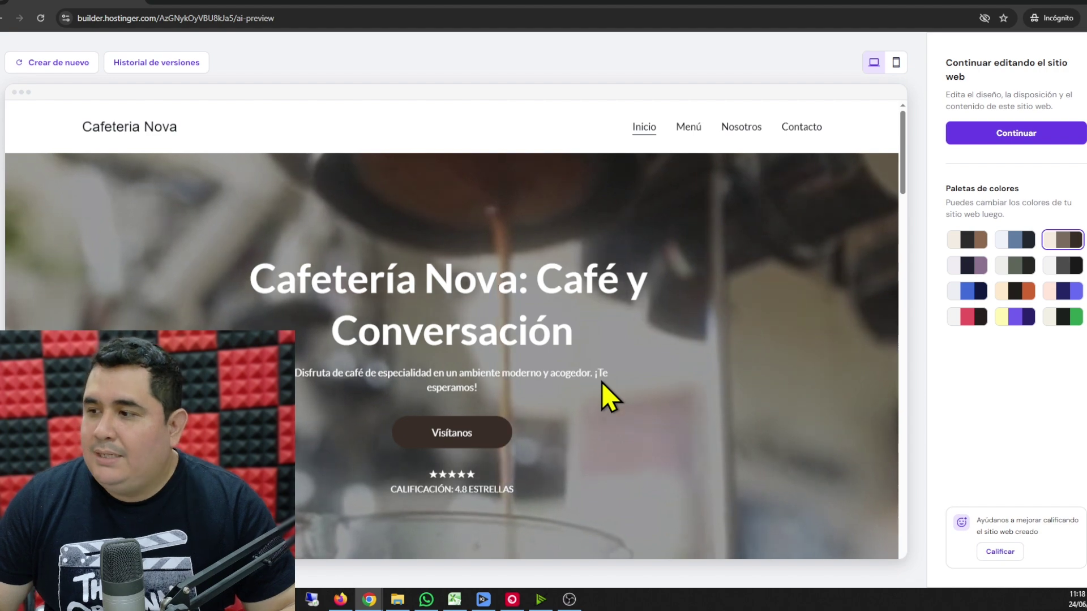
scroll(553, 381, "down", 5)
scroll(538, 380, "up", 5)
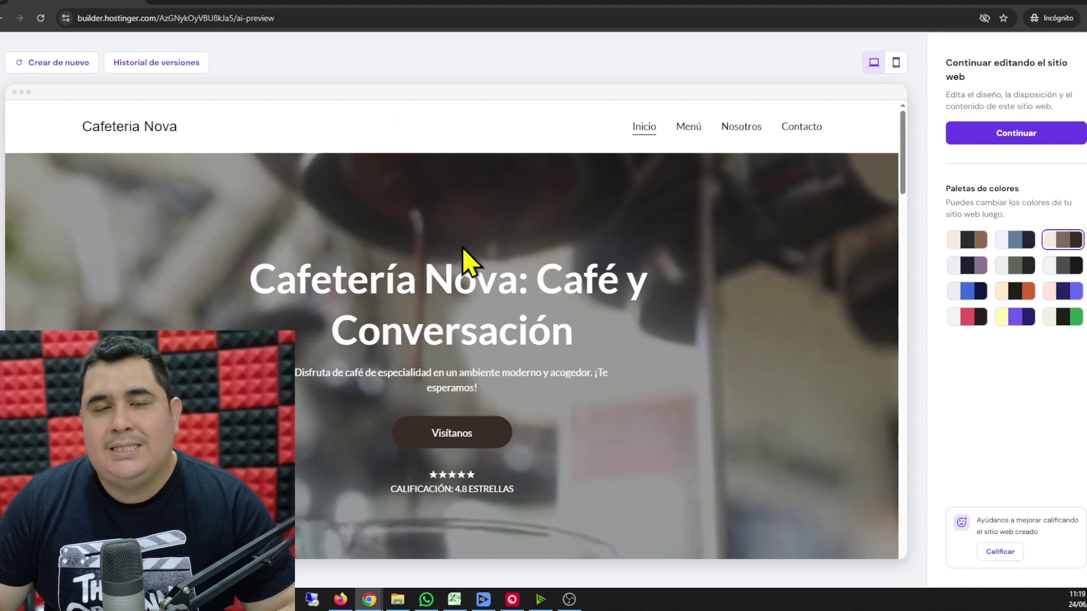
- Regenerate the site with Crear de nuevo, keeping the Cafeteria Nova name and description
left_click(58, 63)
left_click(482, 349)
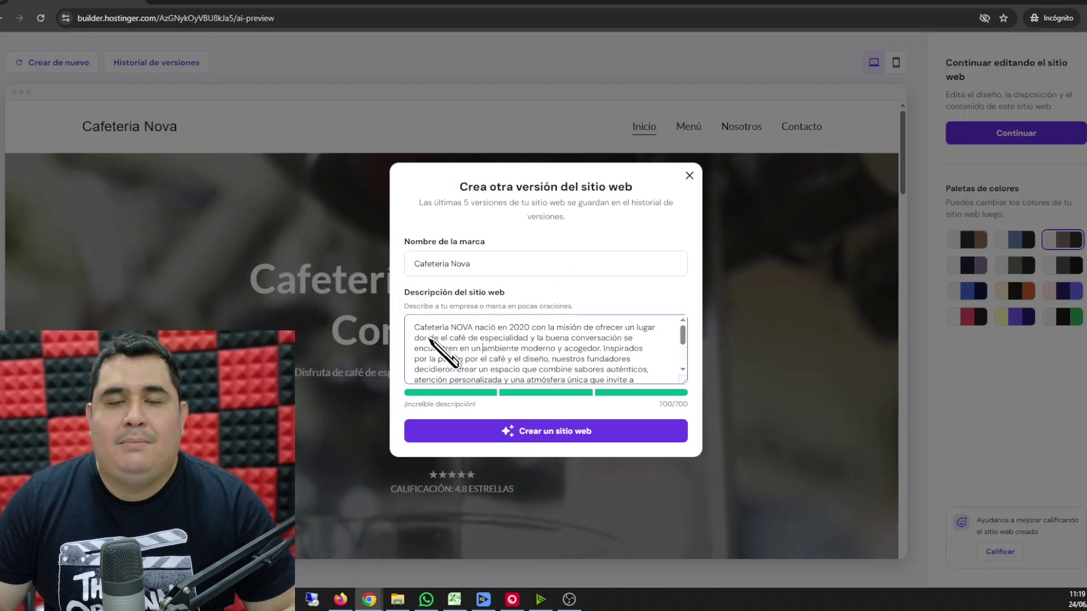
left_click(535, 435)
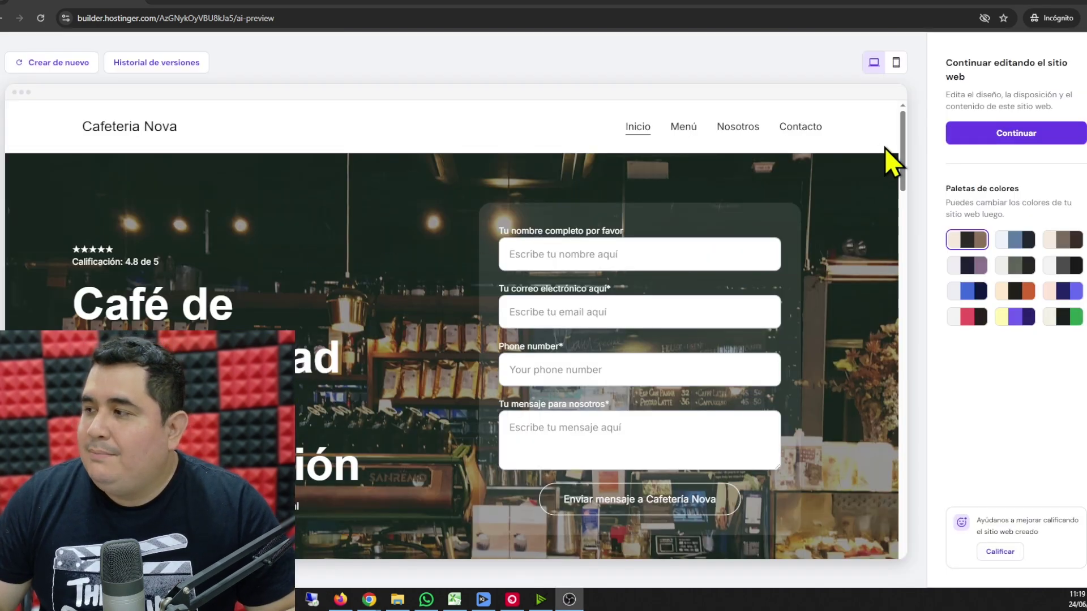
- Try the green colour palette on the new version, then revert to the original palette
left_click_drag(900, 148, 901, 169)
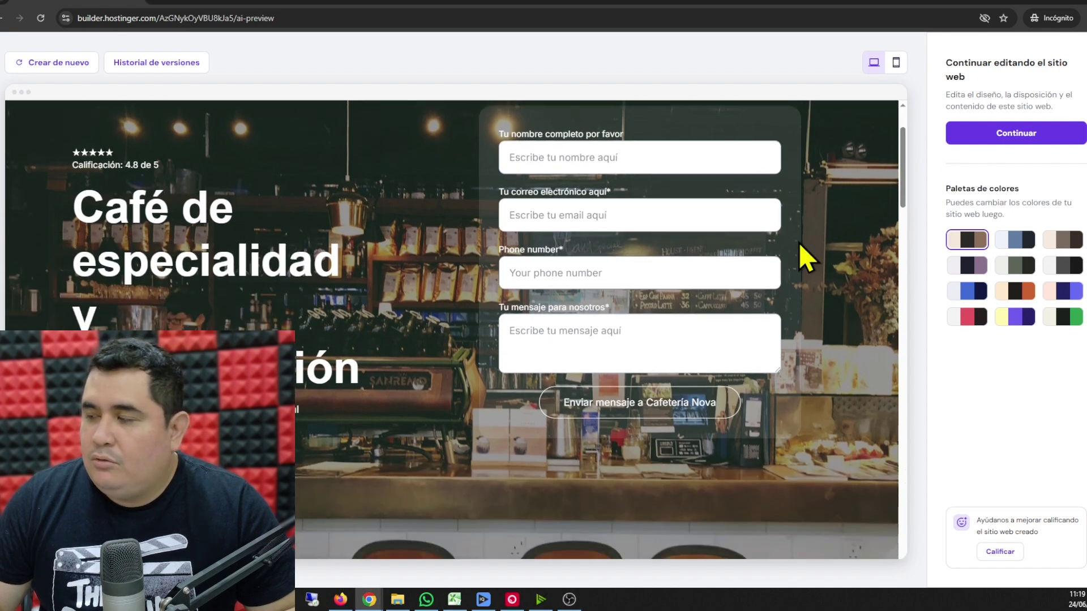
left_click_drag(906, 167, 906, 139)
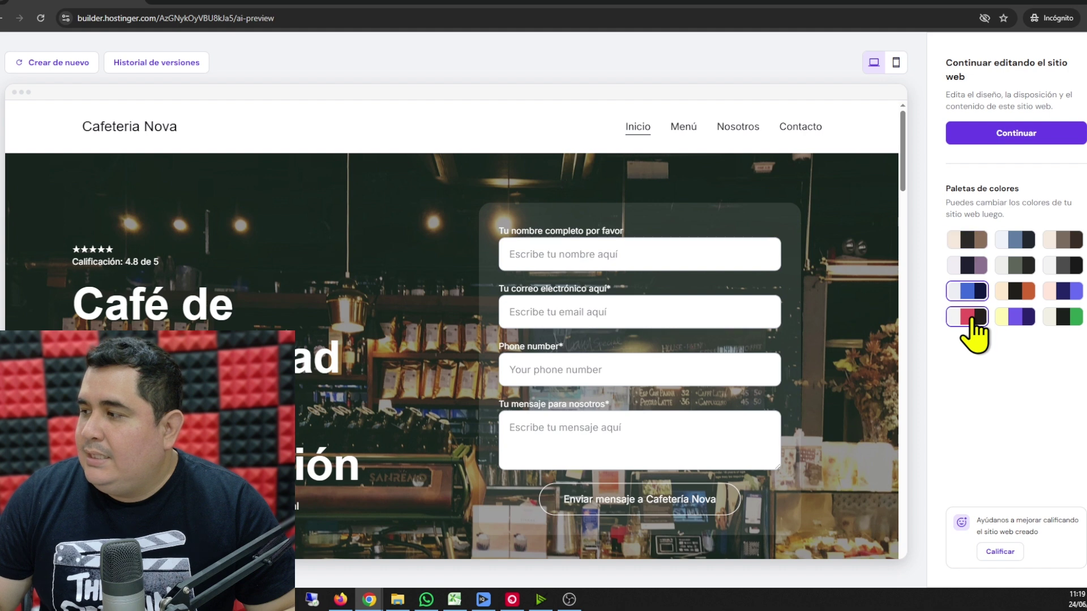
left_click(1067, 318)
left_click(979, 242)
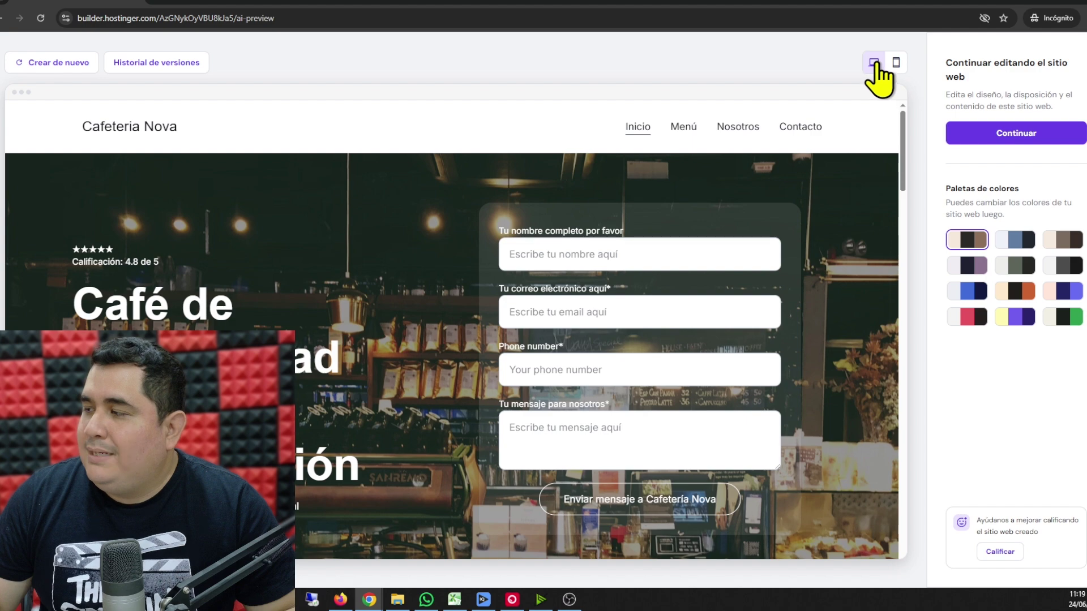
- Check the site in the mobile preview, then return to desktop view
left_click(895, 61)
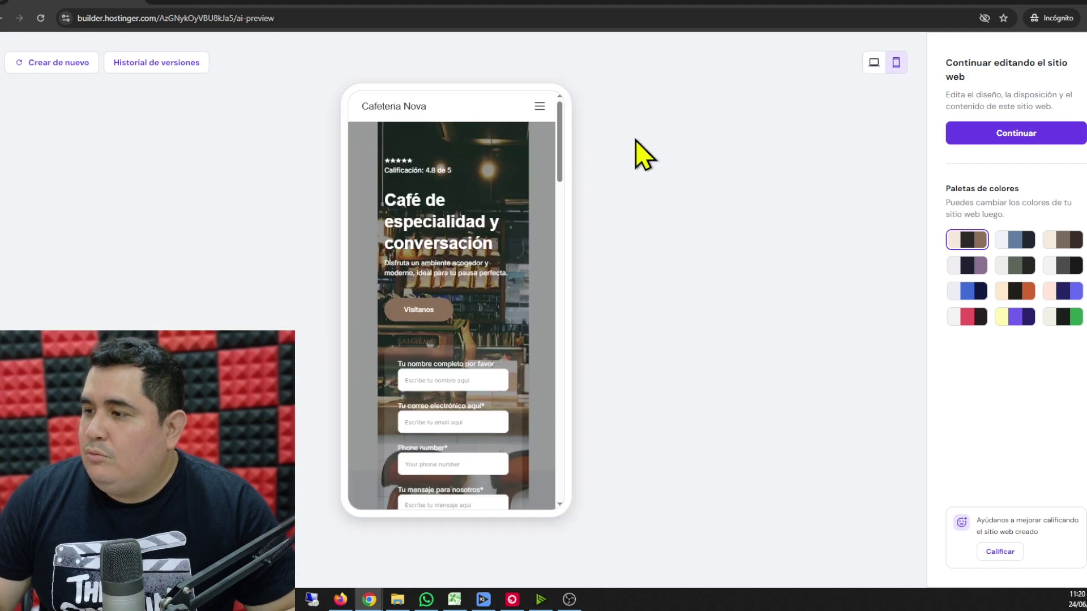
scroll(561, 176, "down", 3)
left_click_drag(554, 182, 563, 133)
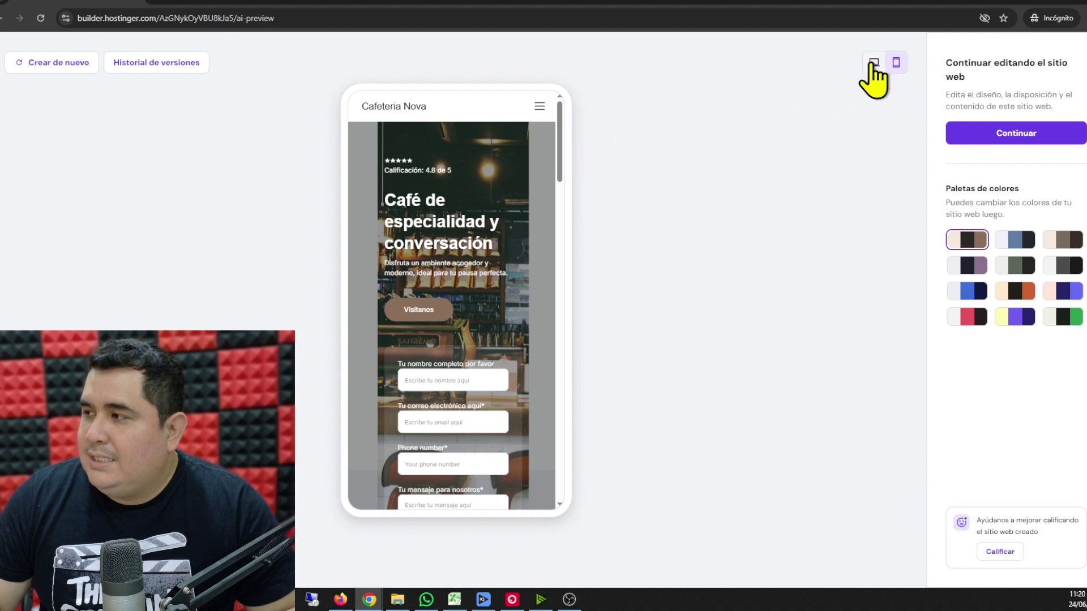
left_click(873, 63)
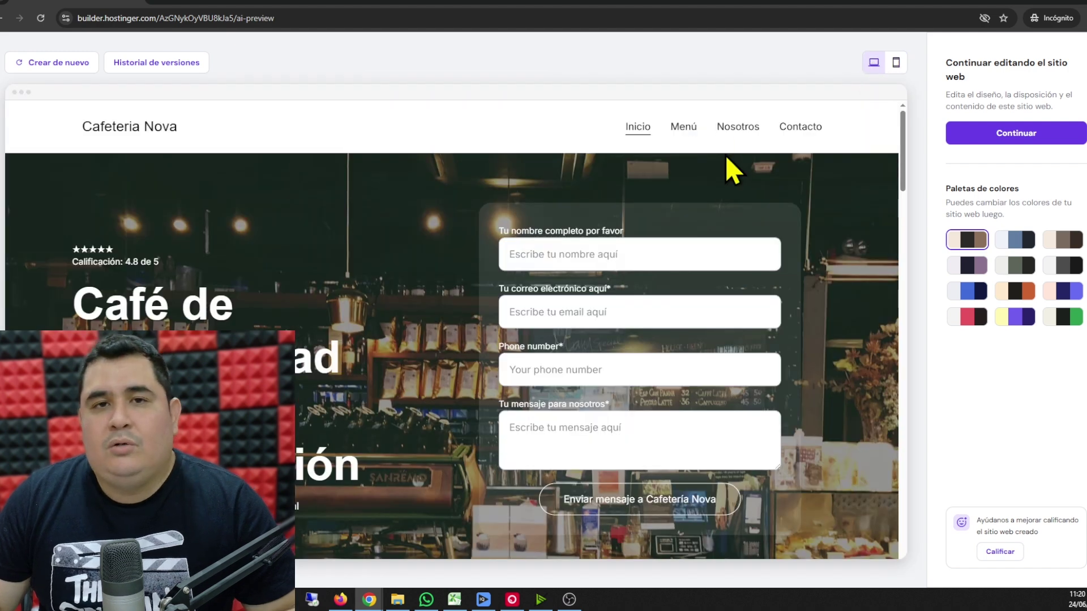
- Open the site in the editor and rewrite the hero heading to 'El mejor cafe de la ciudad, …'
left_click(1007, 135)
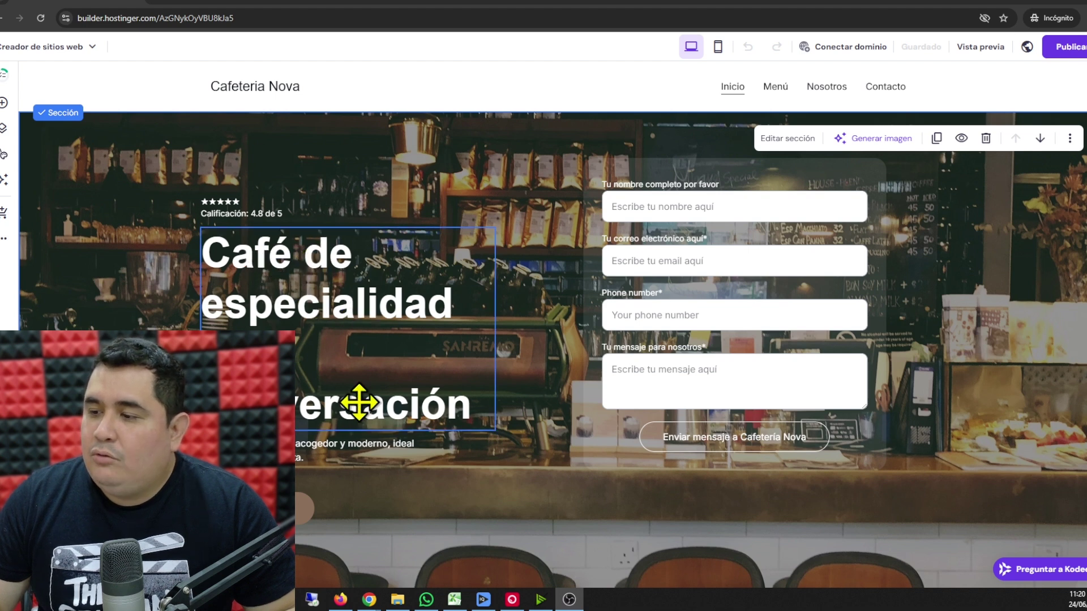
left_click(313, 314)
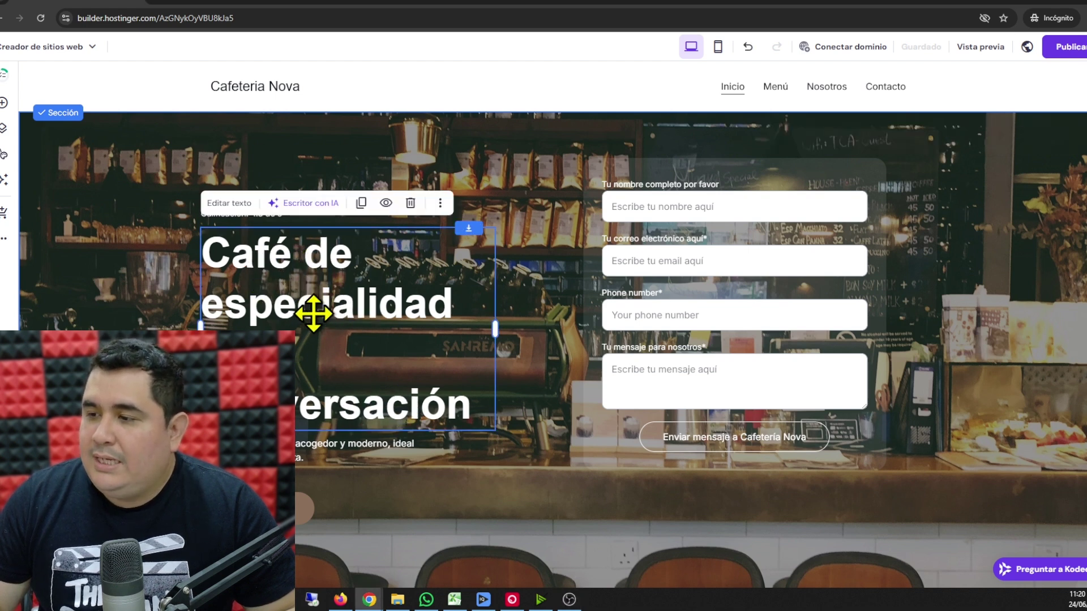
left_click(251, 304)
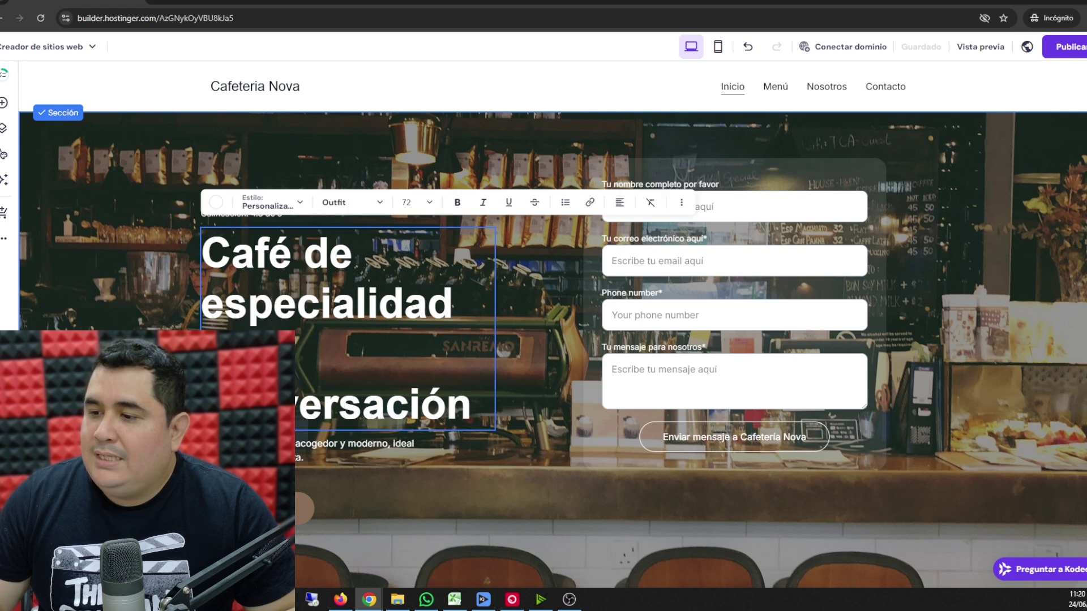
left_click_drag(202, 405, 469, 406)
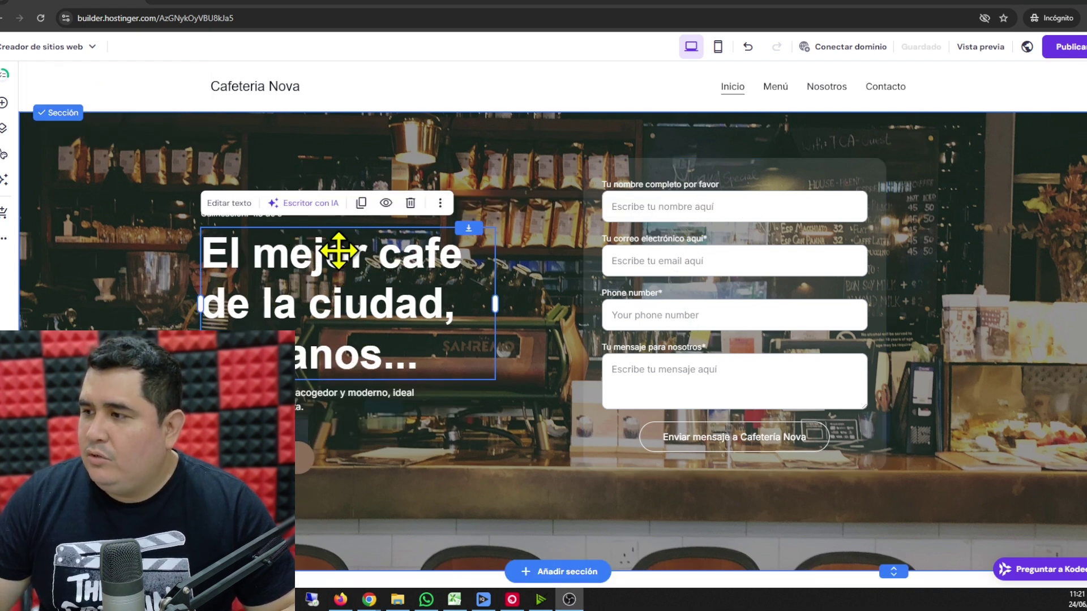
left_click(142, 236)
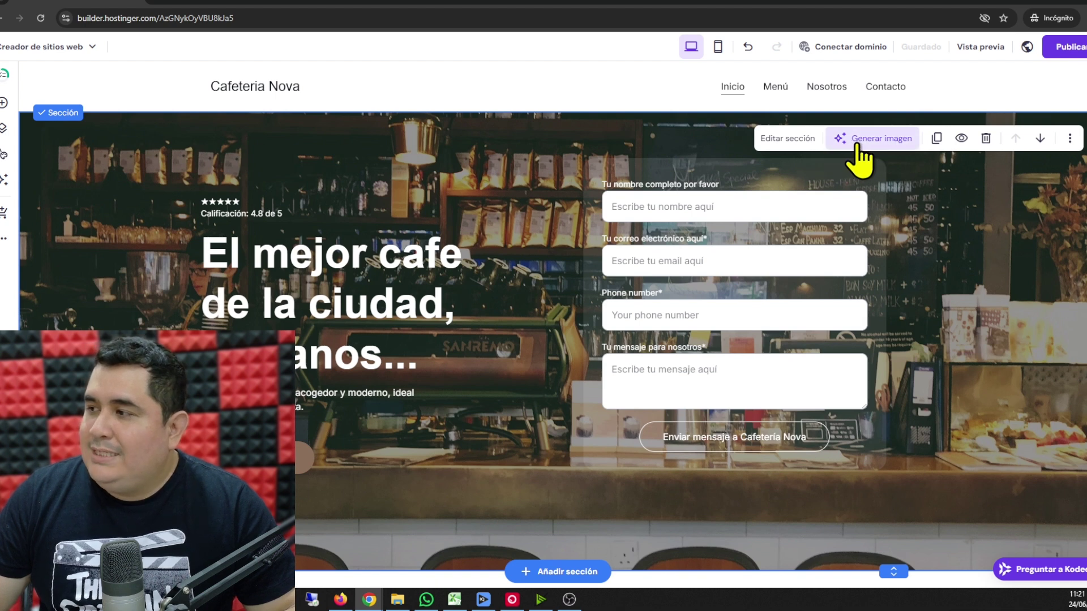
- Generate AI images of a smiling woman barista in a café and apply the second one as the hero background
left_click(876, 147)
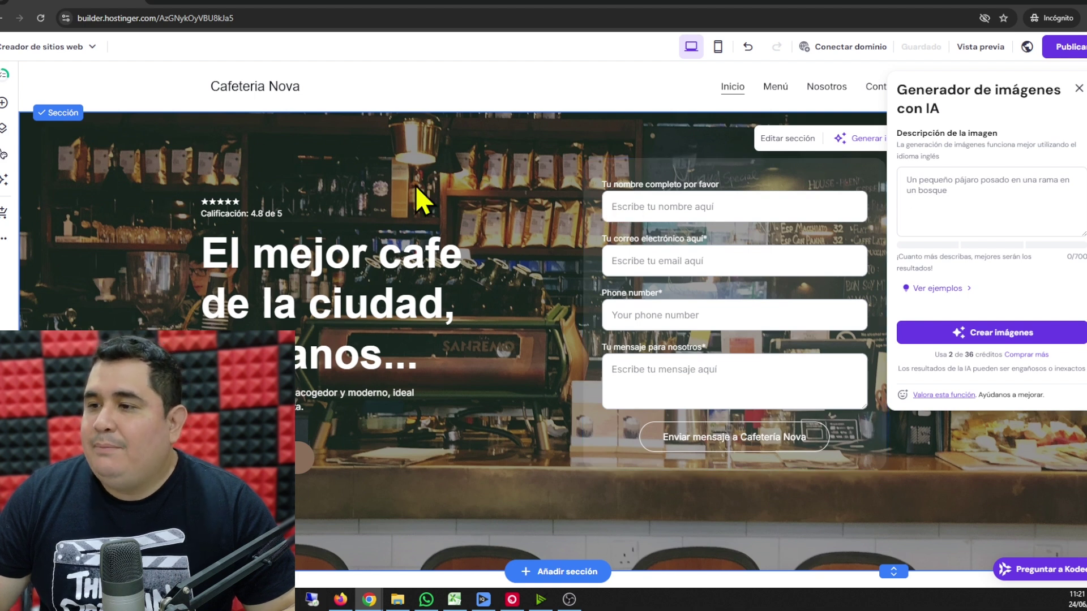
left_click(928, 212)
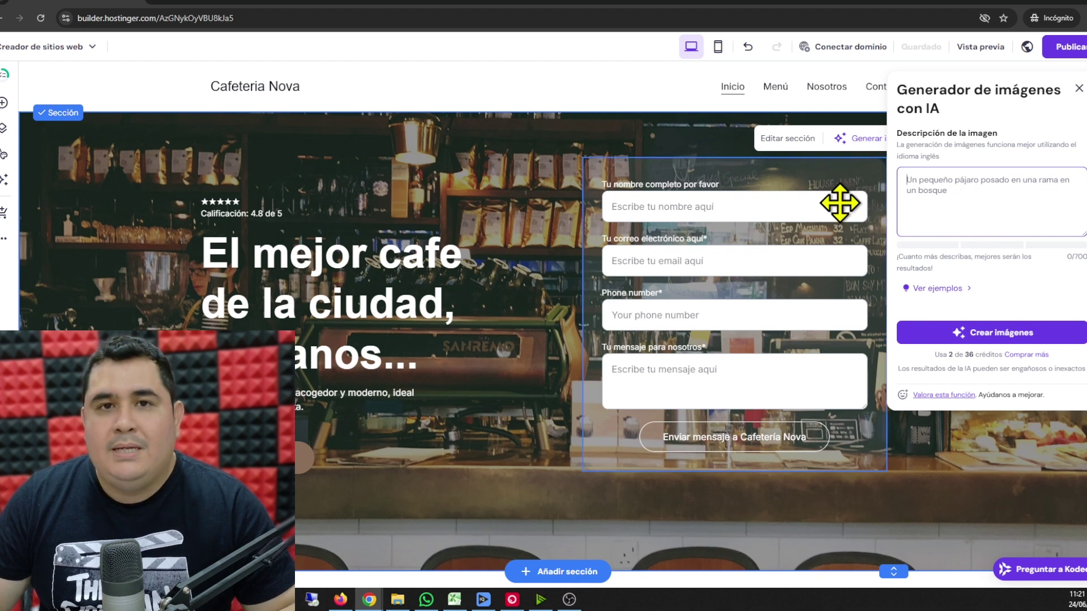
type("barista sonriendo, de fondo una cafeteria con diseño bonito,")
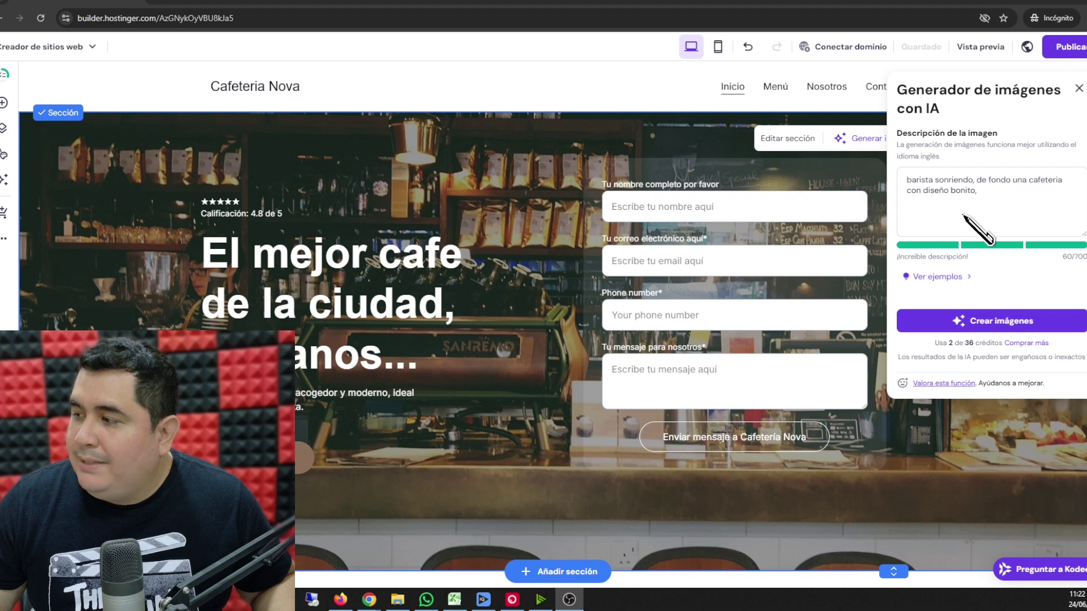
left_click(969, 323)
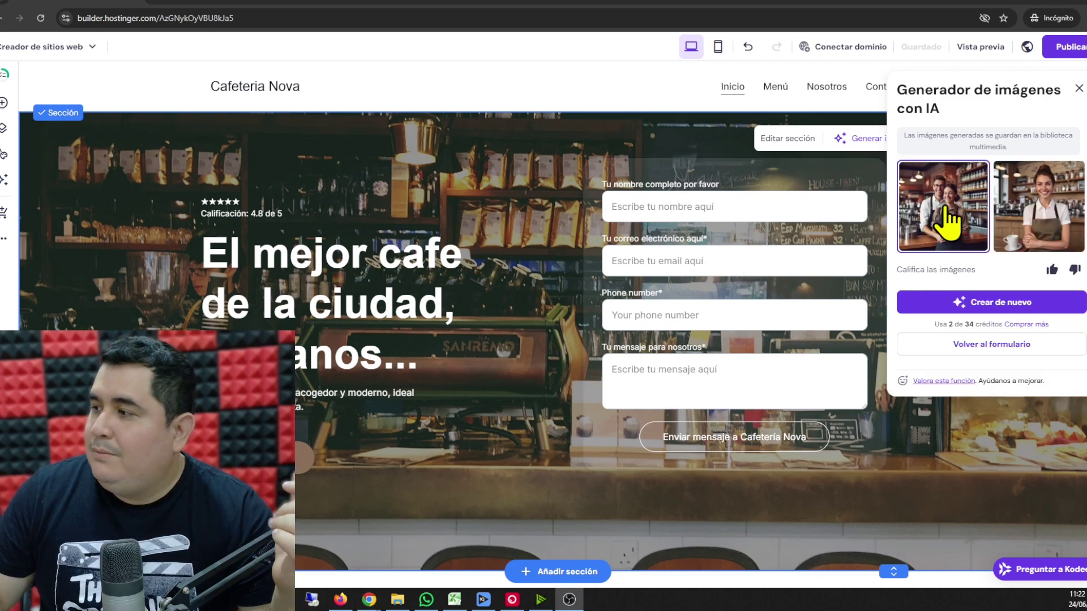
left_click(945, 205)
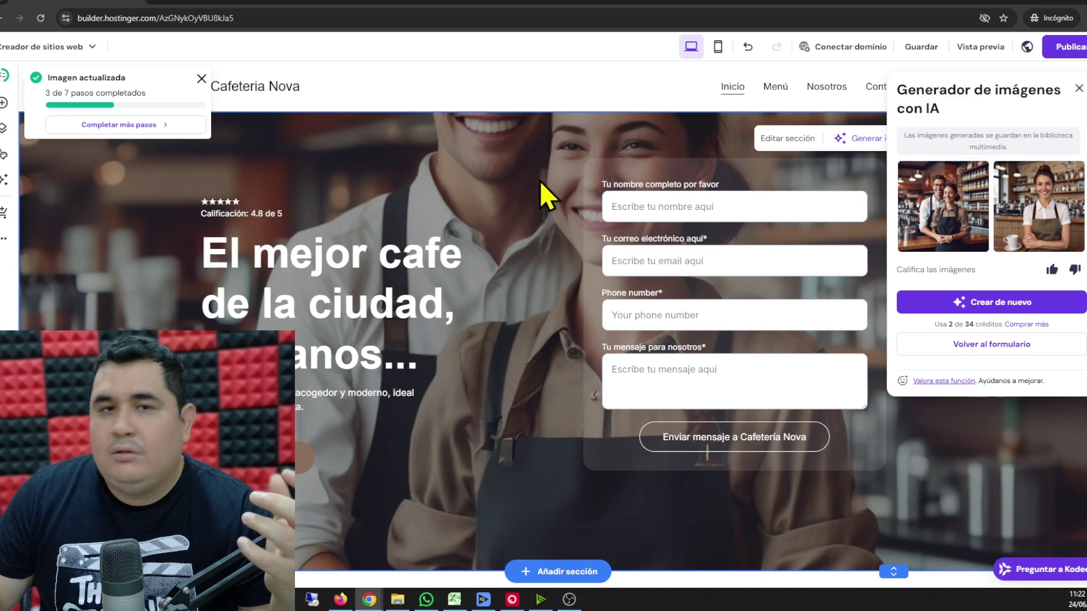
left_click(1061, 237)
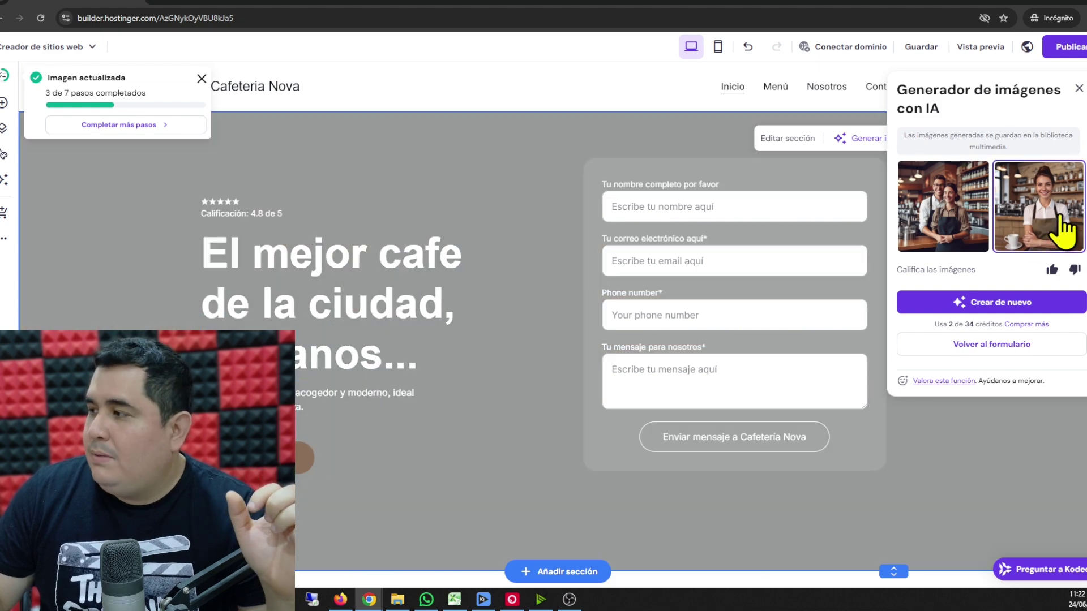
scroll(480, 357, "down", 3)
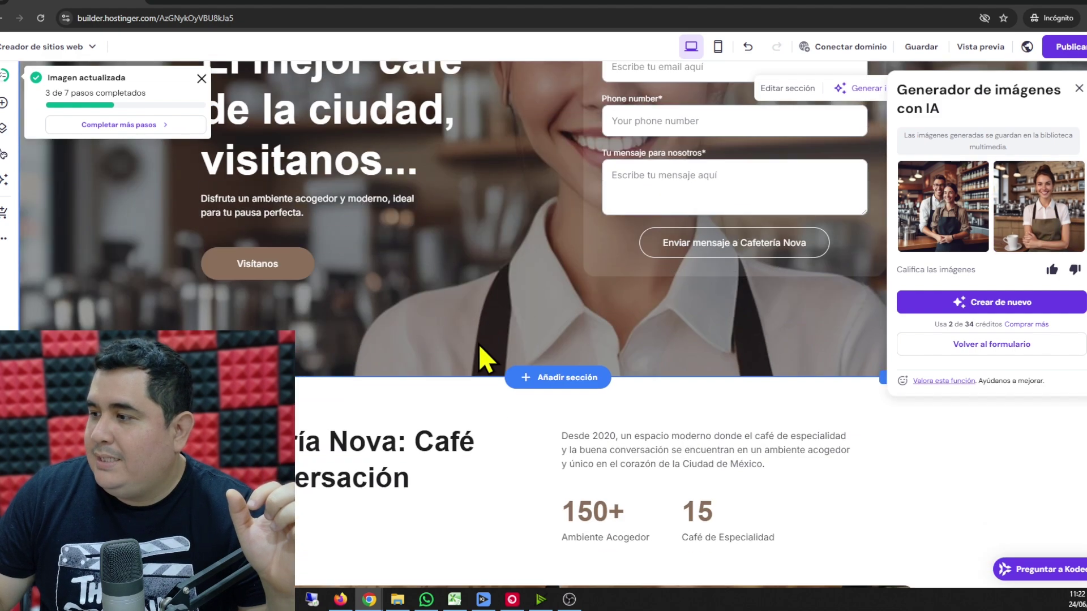
scroll(479, 347, "up", 3)
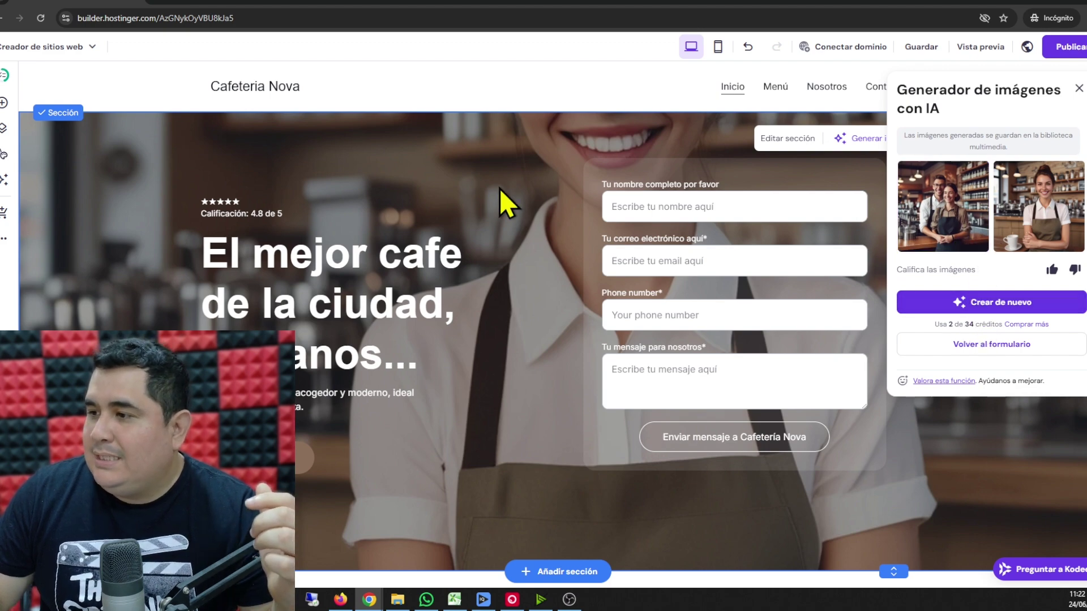
left_click(1079, 91)
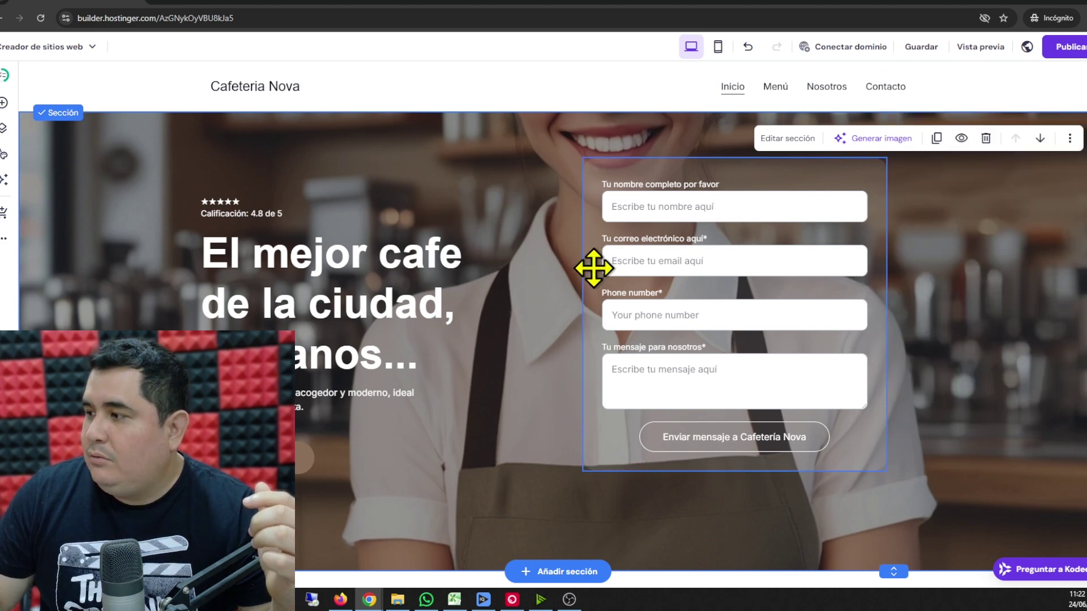
- Select the two-iced-drinks photo under the 'Cafetería Nova: Café y Conversación' heading
scroll(516, 328, "down", 10)
scroll(510, 317, "up", 2)
scroll(514, 318, "up", 2)
scroll(510, 339, "down", 1)
scroll(580, 324, "down", 3)
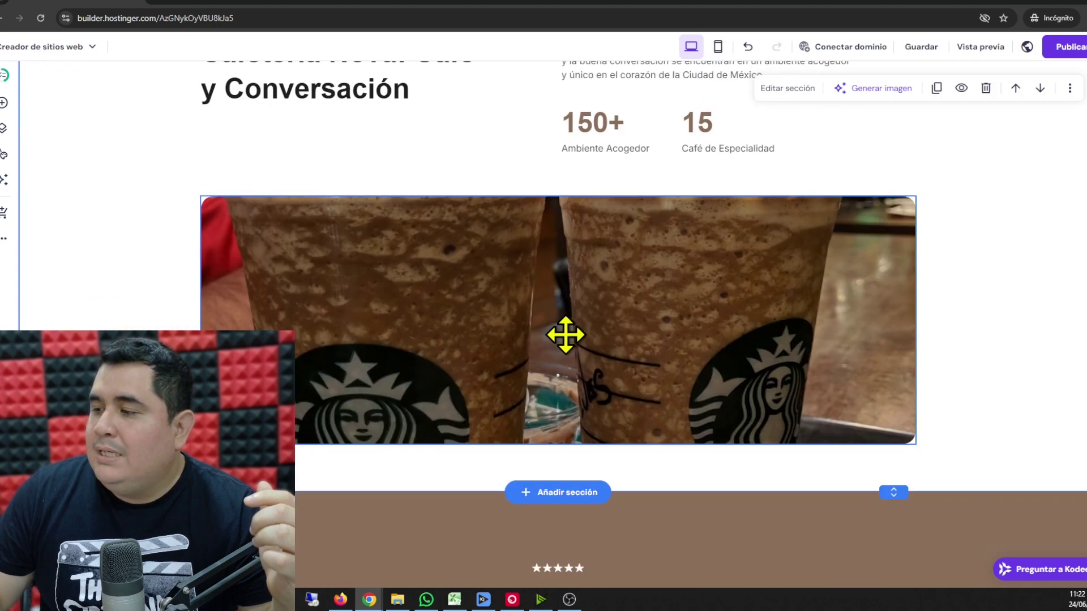
left_click(449, 298)
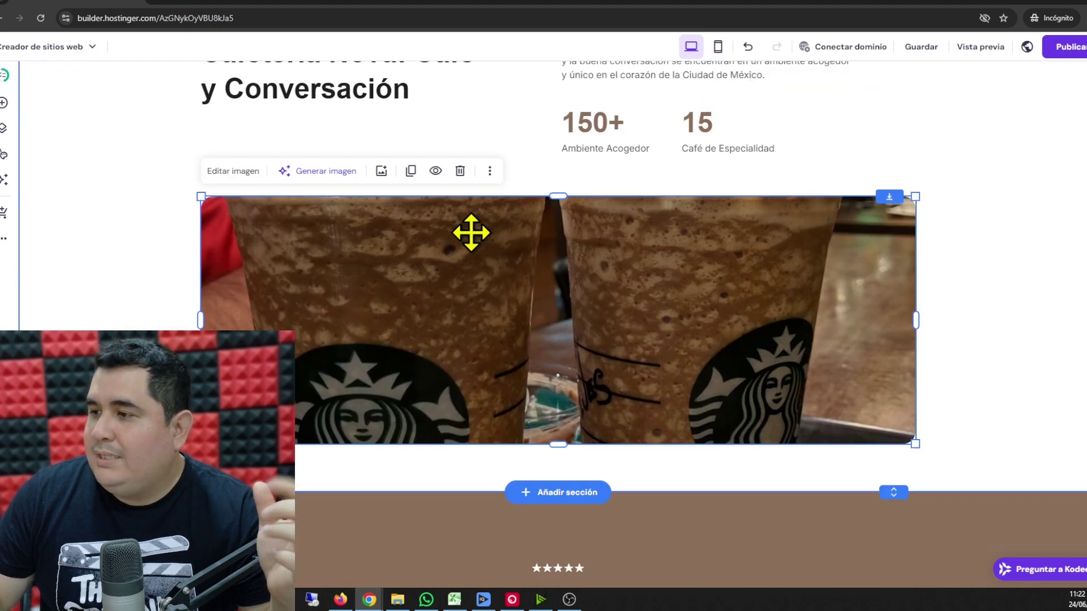
- Replace it with the first AI-generated latte cup on coffee beans image
left_click(321, 171)
left_click(935, 207)
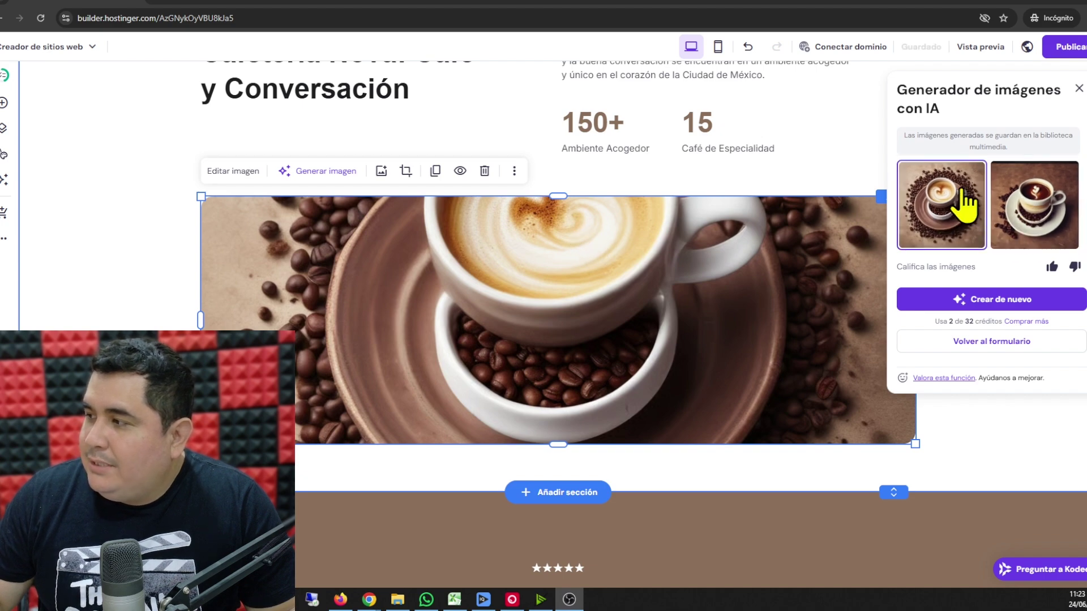
left_click(1050, 224)
left_click(936, 226)
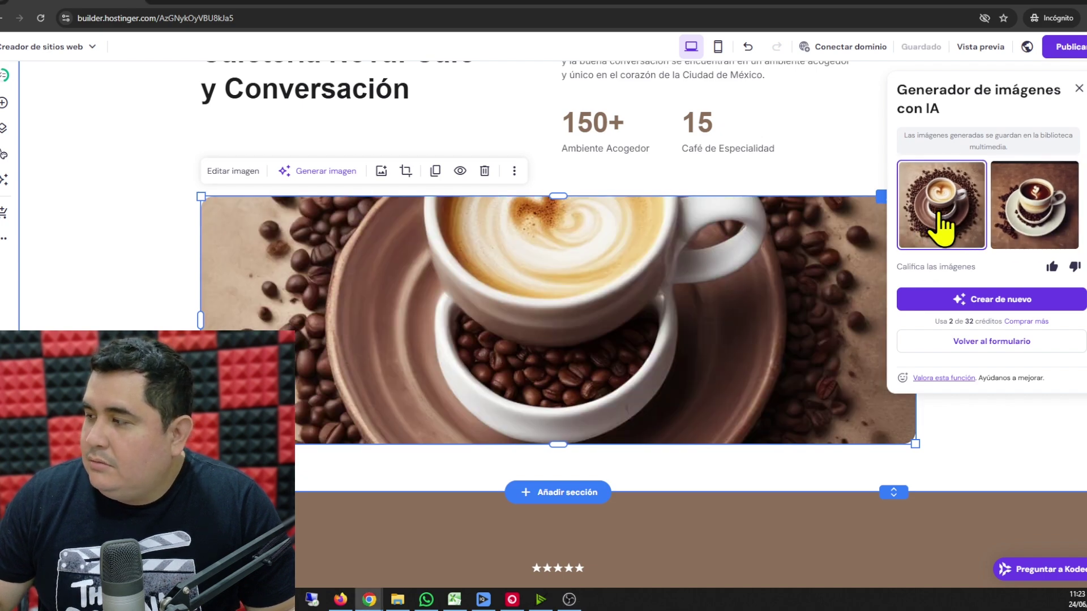
left_click(153, 262)
scroll(622, 318, "down", 3)
scroll(632, 309, "up", 12)
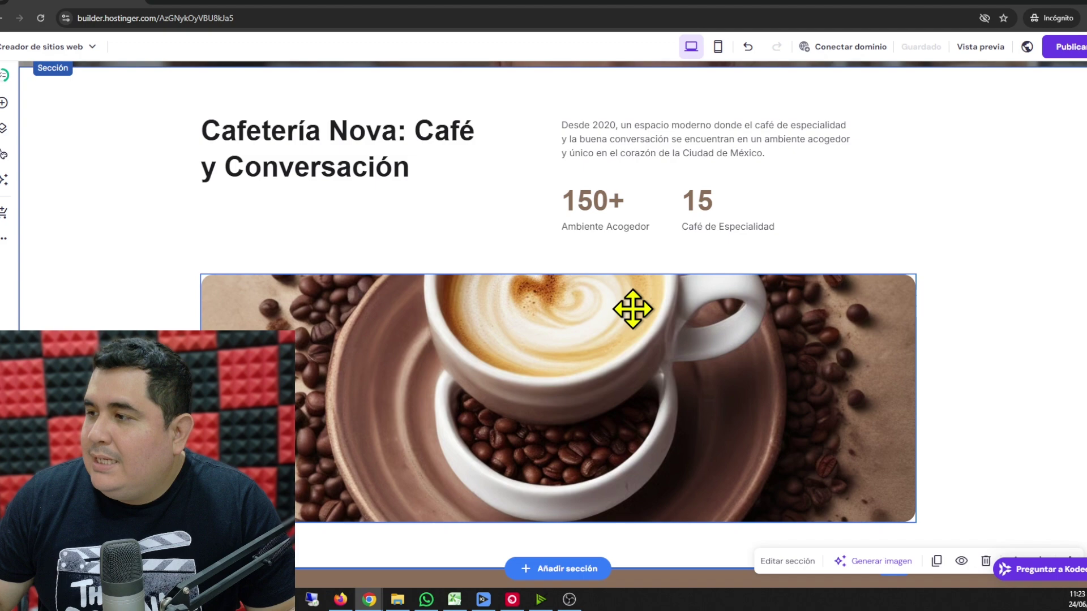
- Scroll through the home page, then review the Menú page
scroll(637, 314, "down", 9)
scroll(622, 322, "down", 6)
scroll(586, 336, "up", 3)
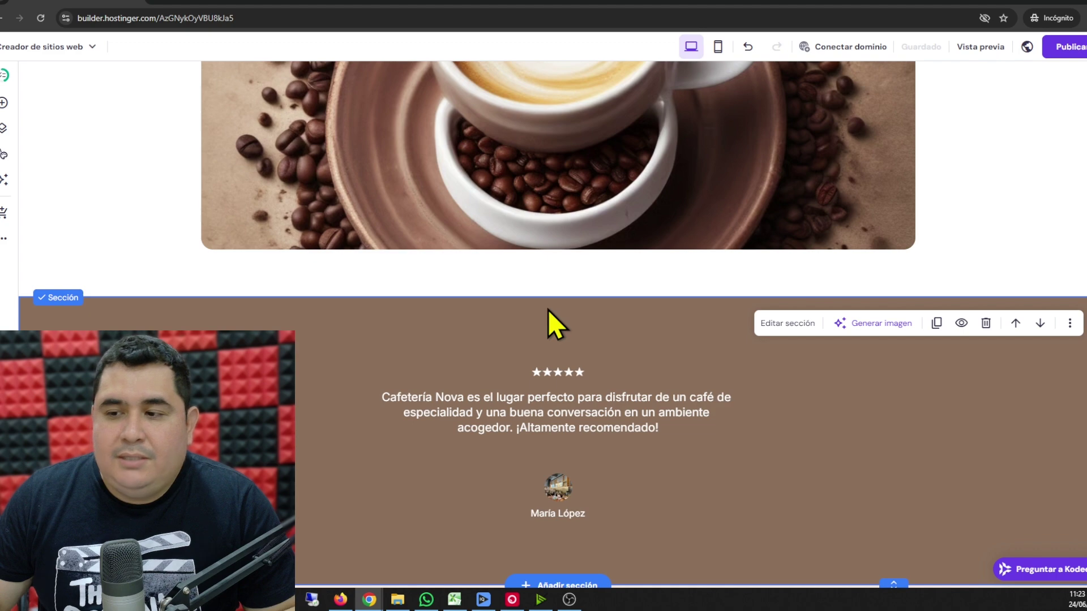
scroll(550, 307, "down", 3)
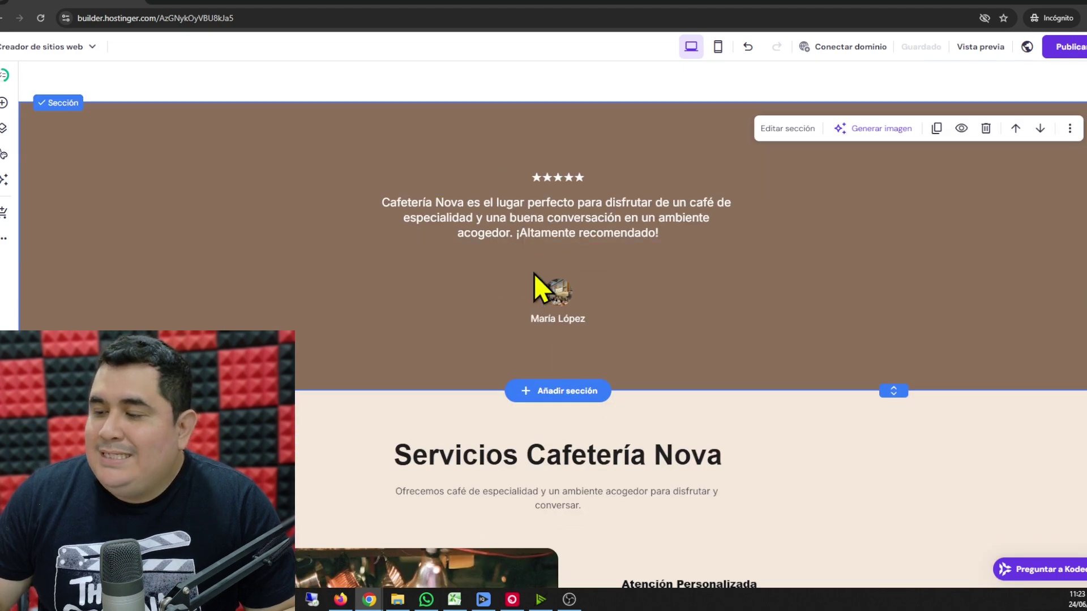
scroll(535, 274, "down", 15)
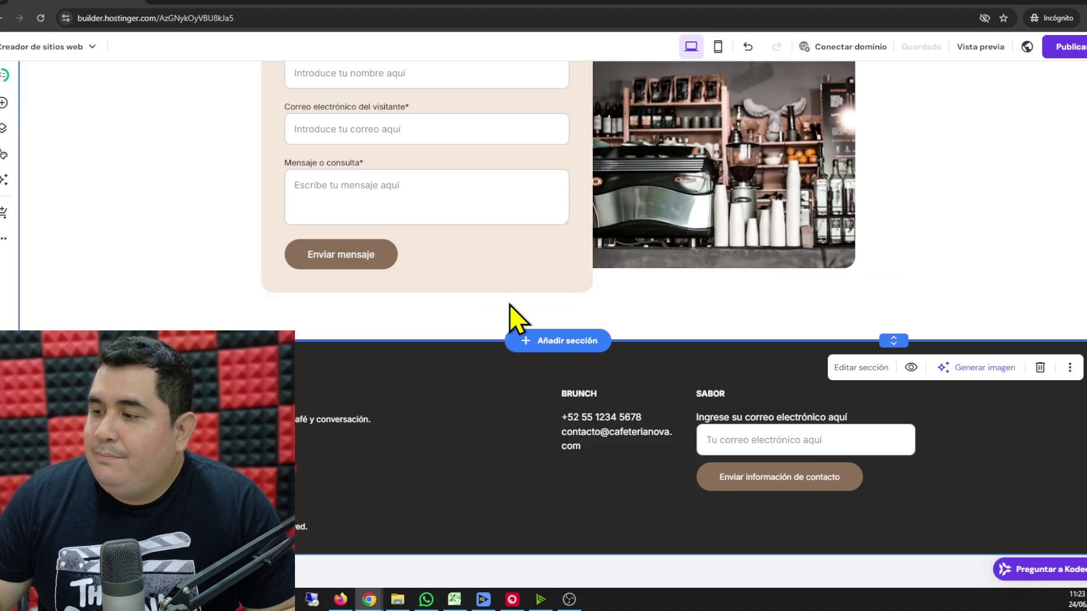
scroll(552, 346, "up", 20)
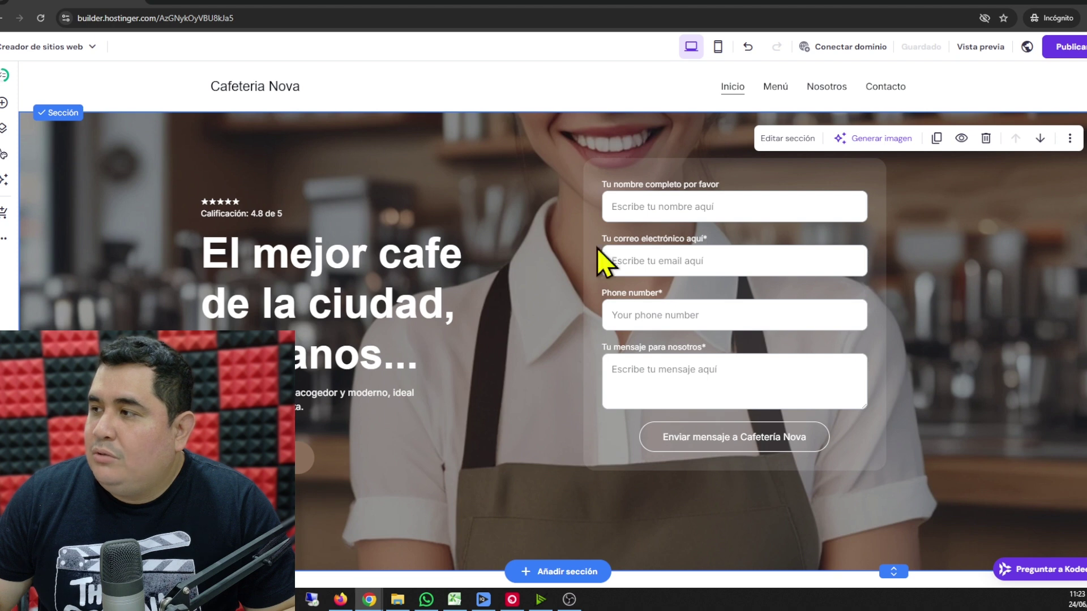
left_click(777, 91)
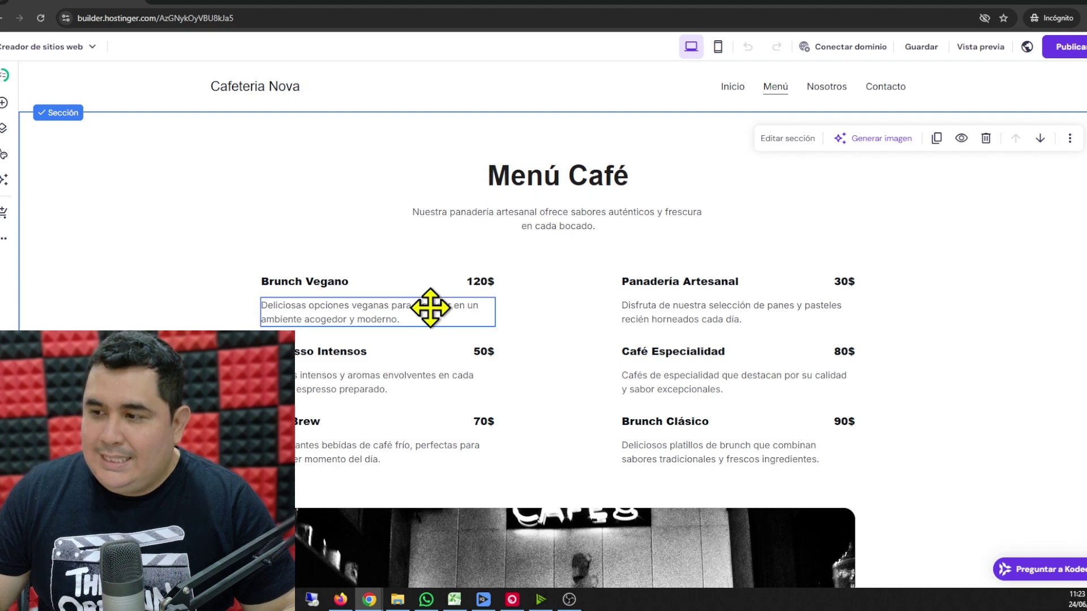
scroll(534, 181, "down", 10)
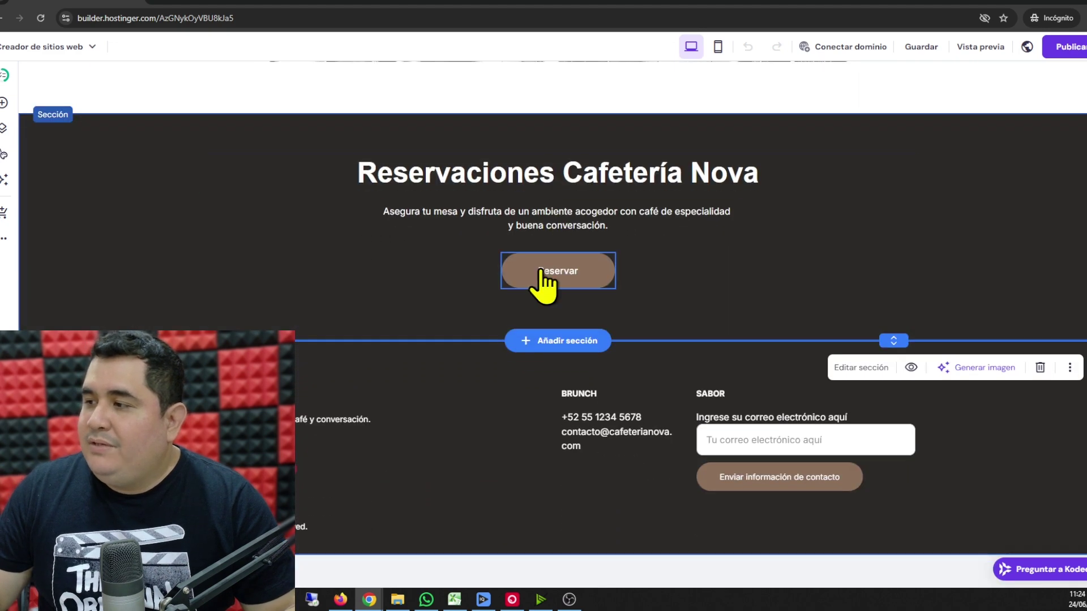
scroll(543, 287, "up", 10)
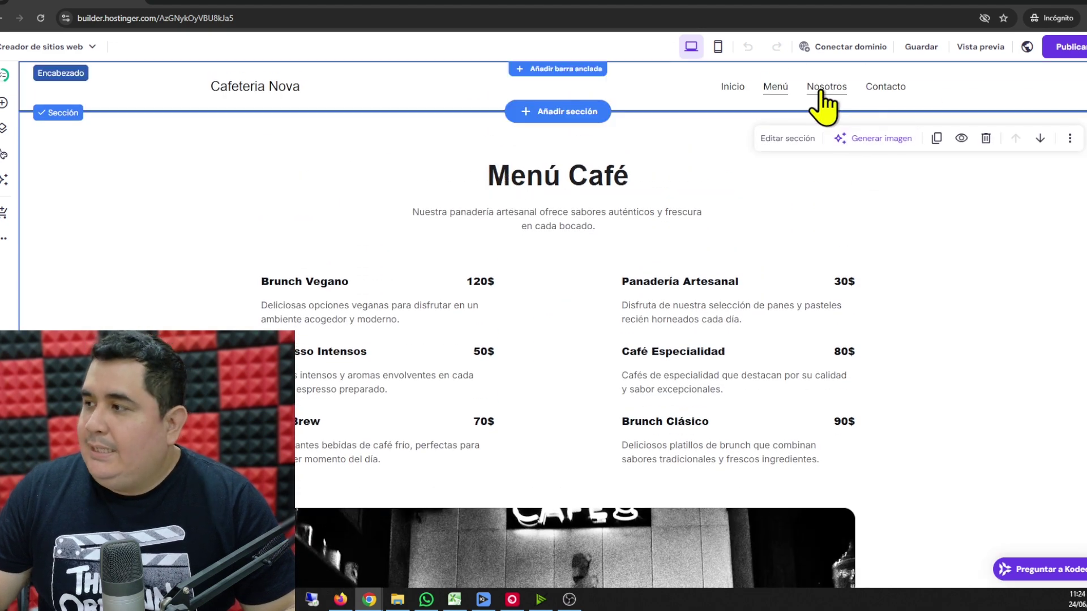
- Review the Nosotros page, then go to the Contacto page with its contact form
left_click(834, 90)
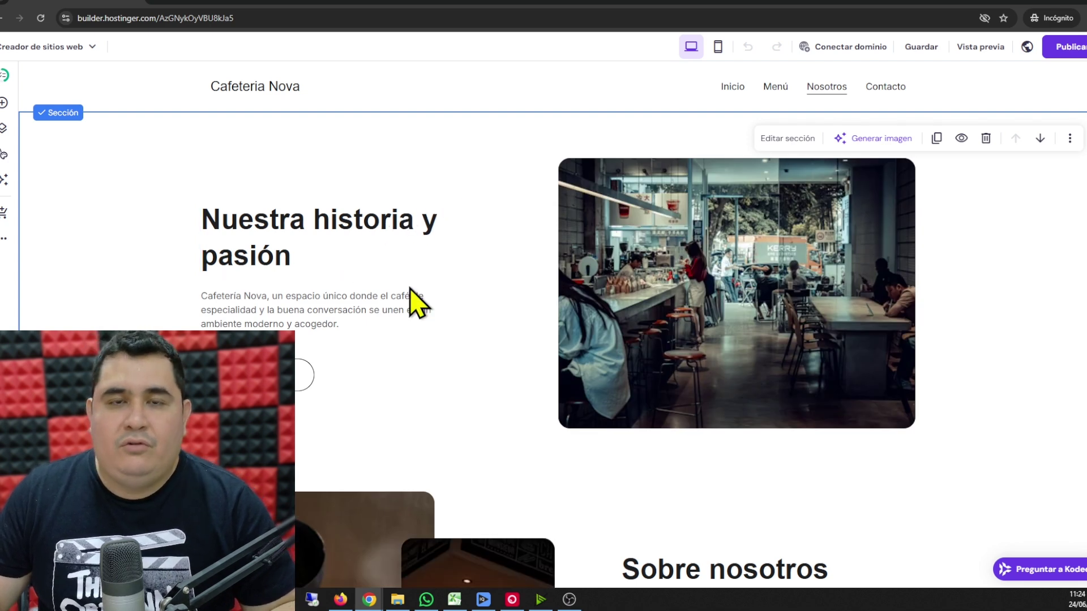
scroll(485, 317, "down", 12)
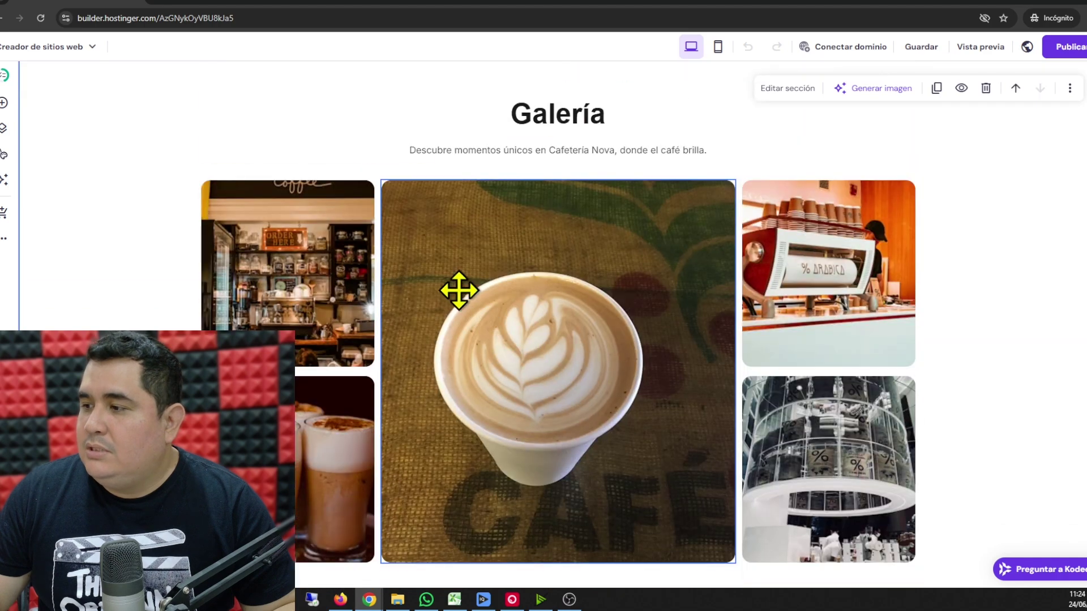
scroll(458, 291, "down", 4)
scroll(449, 286, "up", 6)
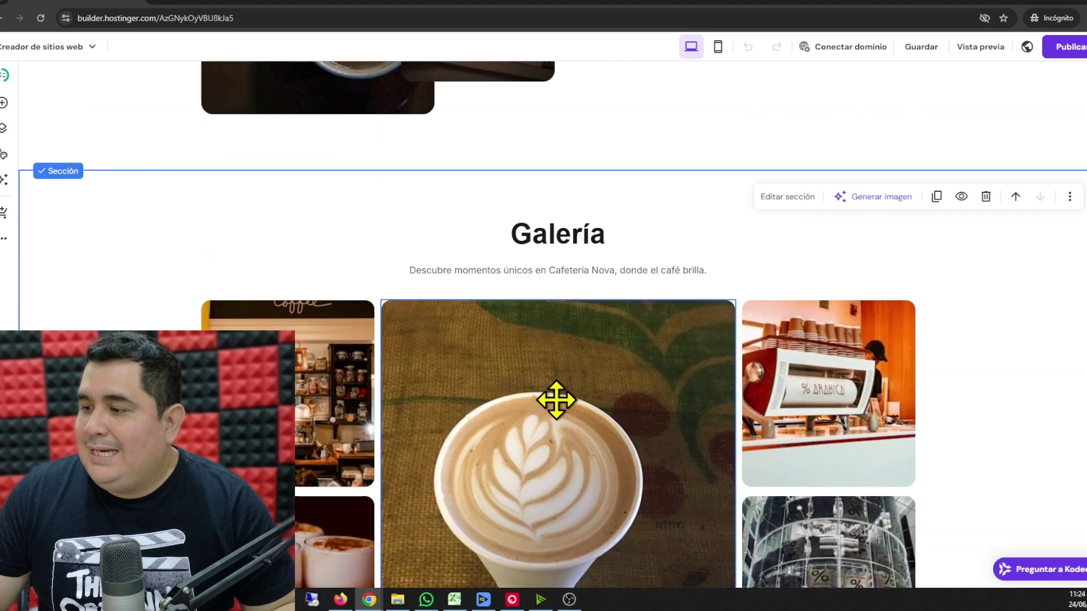
scroll(552, 385, "down", 5)
scroll(548, 362, "up", 15)
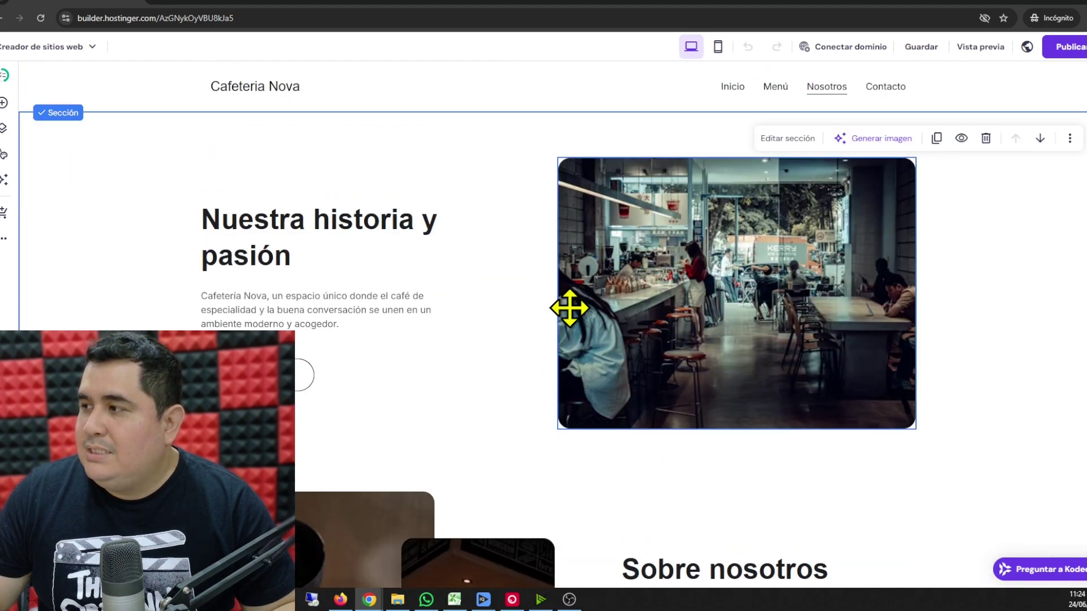
left_click(884, 93)
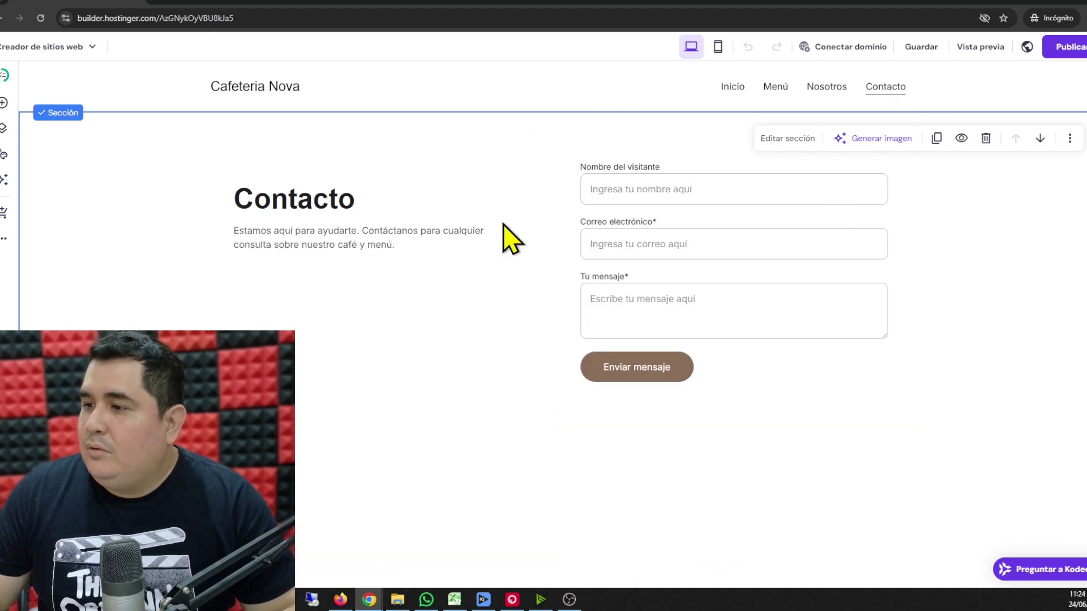
scroll(510, 248, "down", 10)
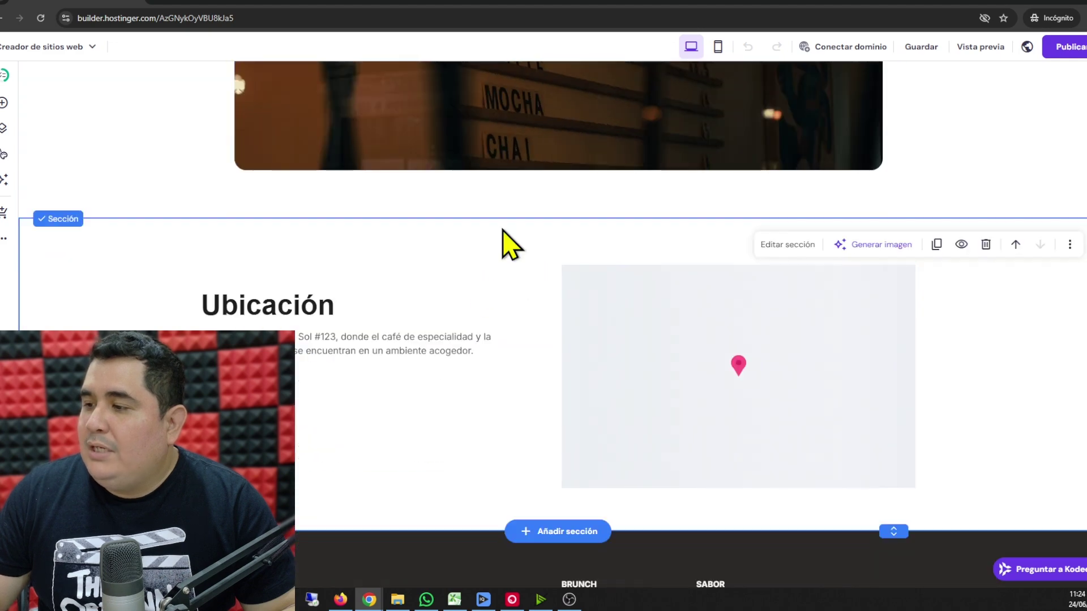
scroll(458, 338, "up", 10)
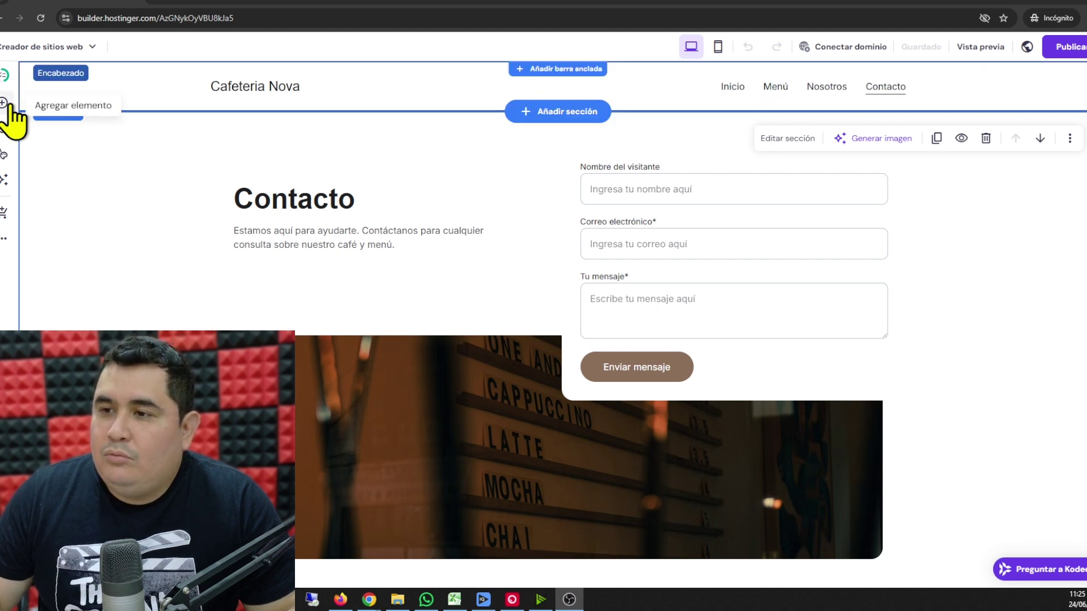
- Create a reservations page with the AI page generator from a pasted description
left_click(5, 179)
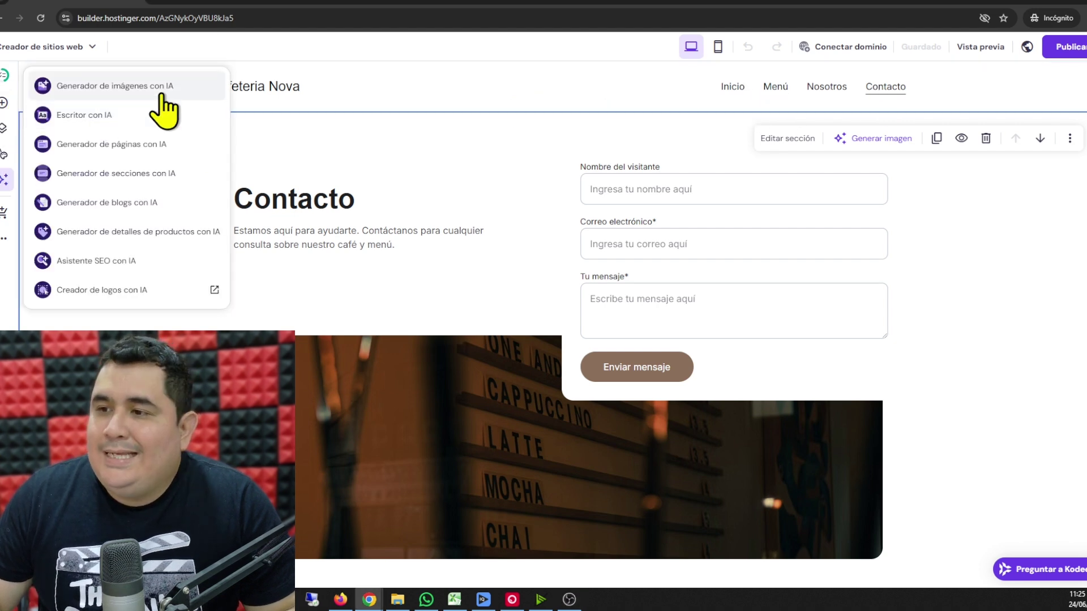
left_click(116, 148)
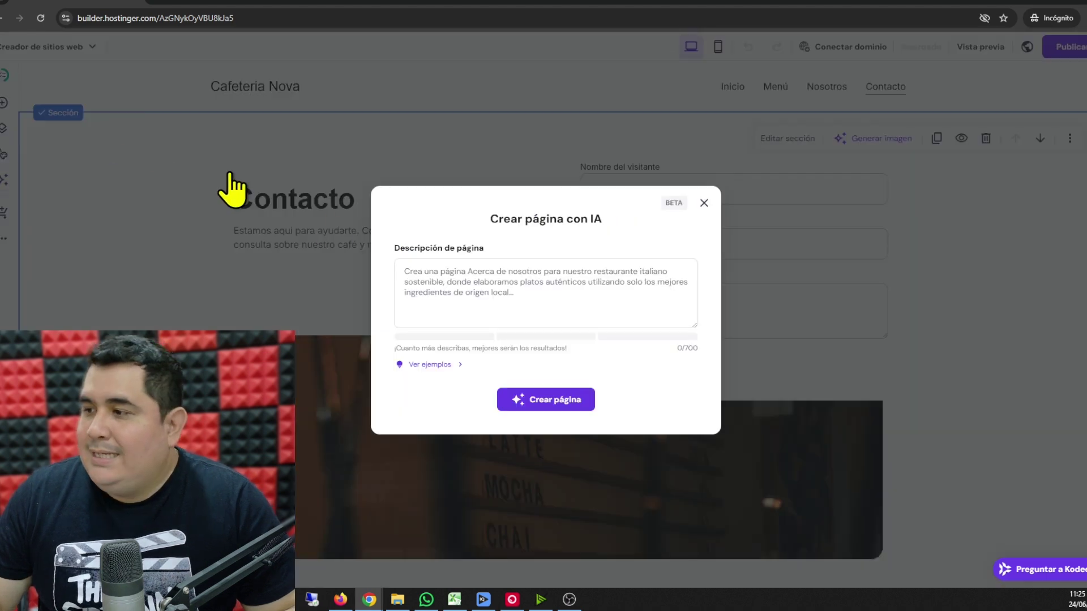
left_click(500, 295)
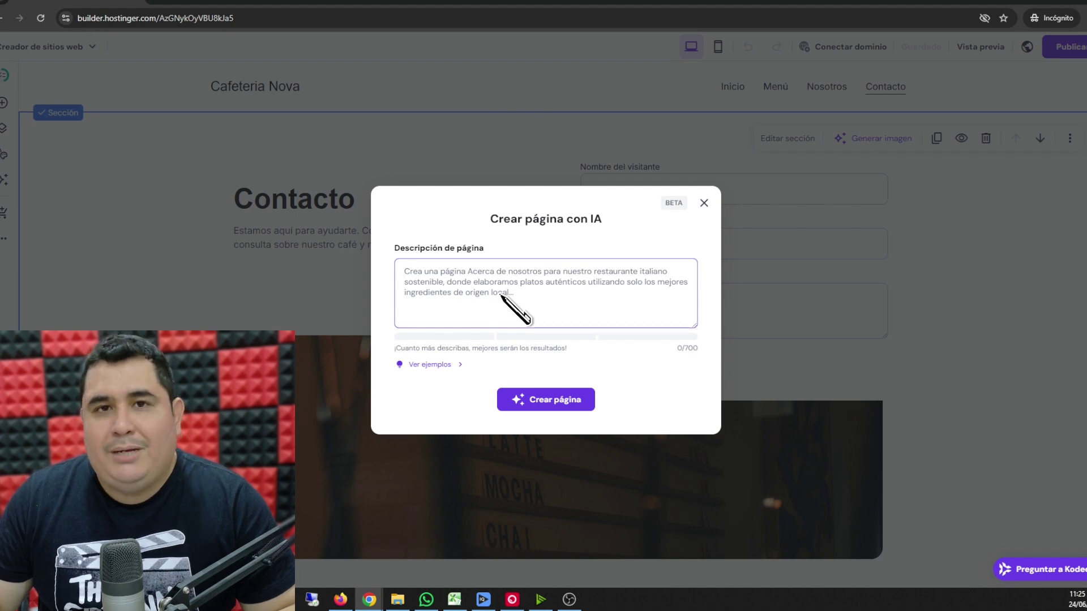
key("ctrl+v")
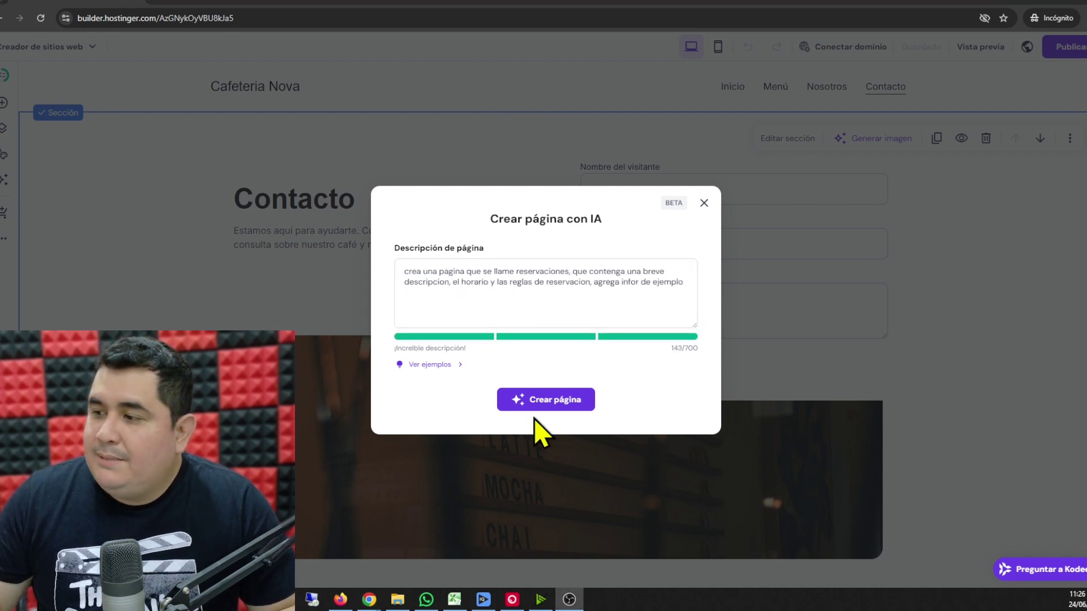
left_click(537, 406)
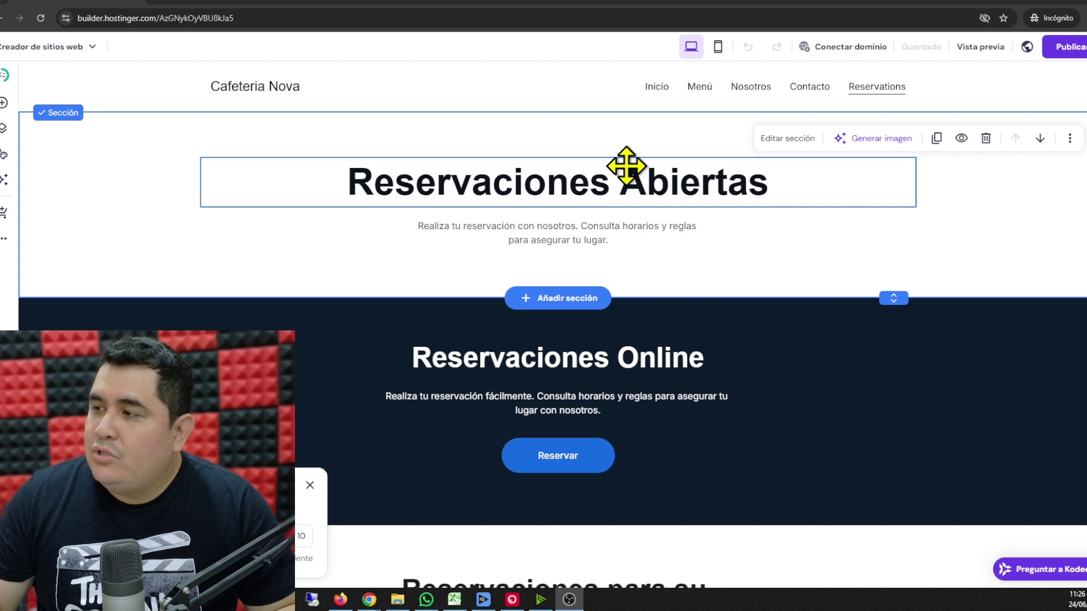
left_click(877, 87)
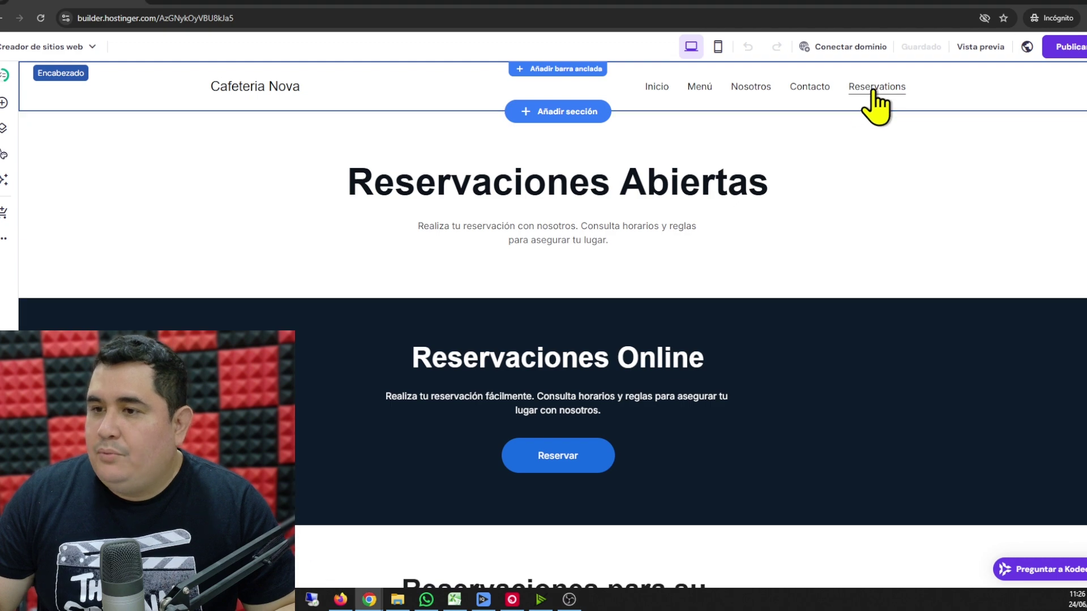
scroll(568, 260, "down", 10)
scroll(524, 314, "up", 6)
scroll(523, 314, "down", 5)
scroll(545, 328, "up", 10)
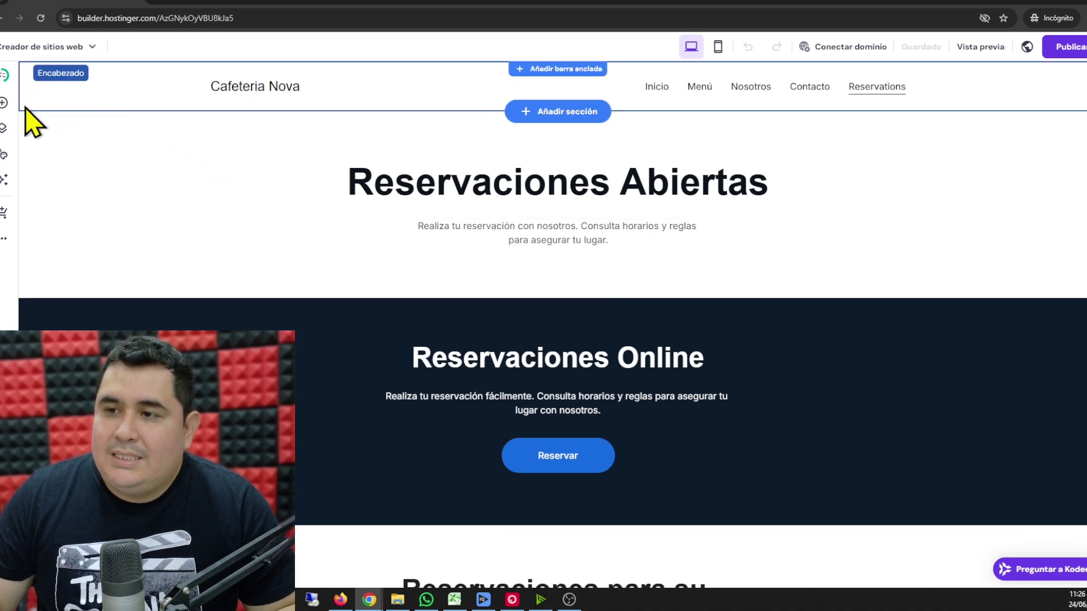
left_click(4, 103)
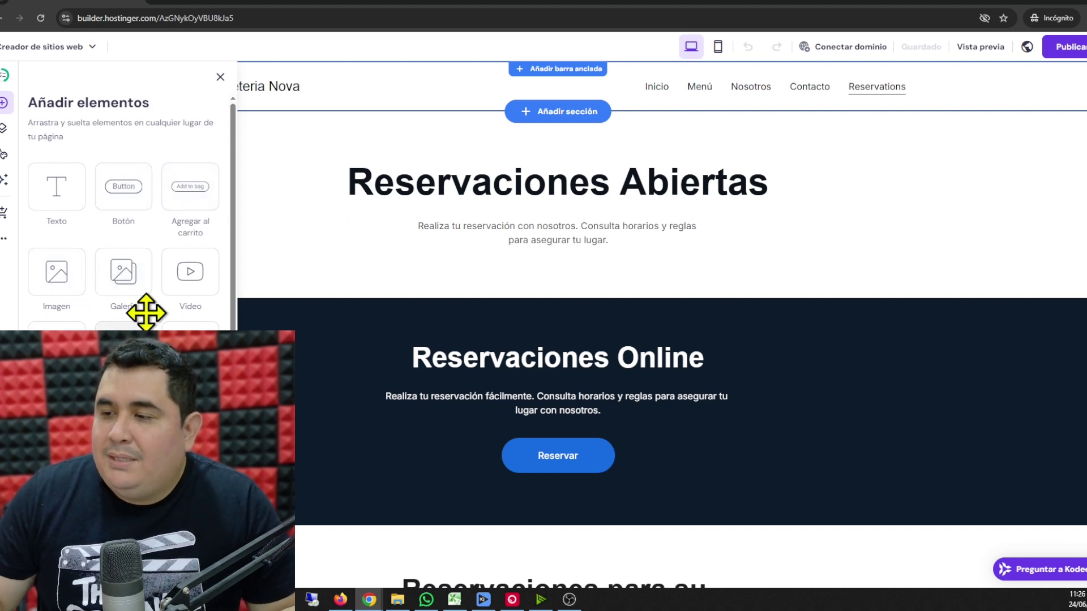
left_click(305, 238)
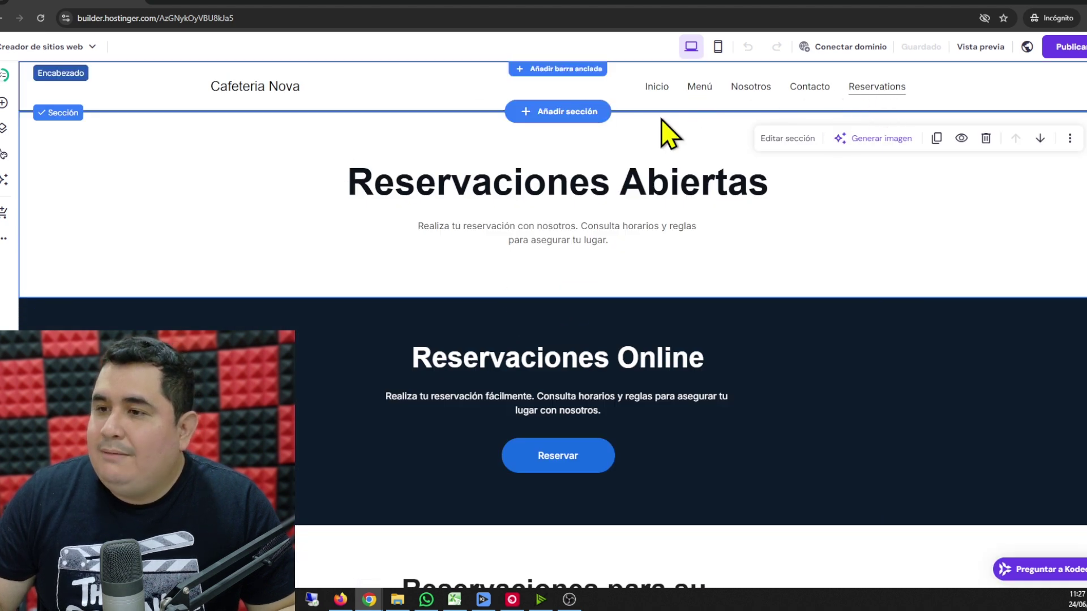
- Move Menú above Inicio and rename the Reservations page to 'Reservaciones', saving its settings
left_click(4, 130)
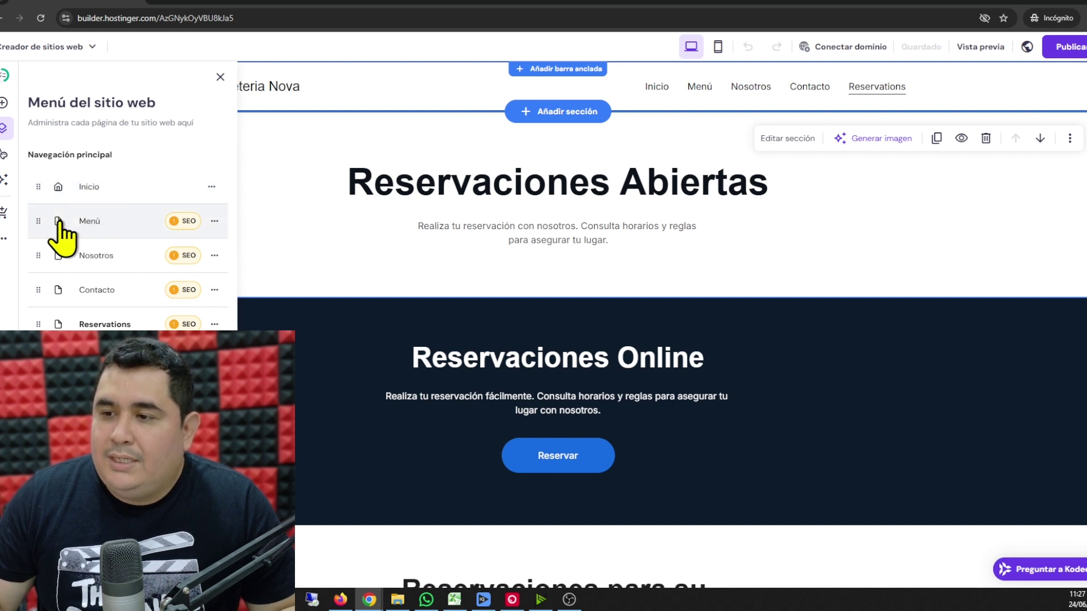
mouse_move(41, 224)
left_mouse_down()
mouse_move(49, 235)
mouse_move(42, 184)
mouse_move(39, 224)
left_mouse_up()
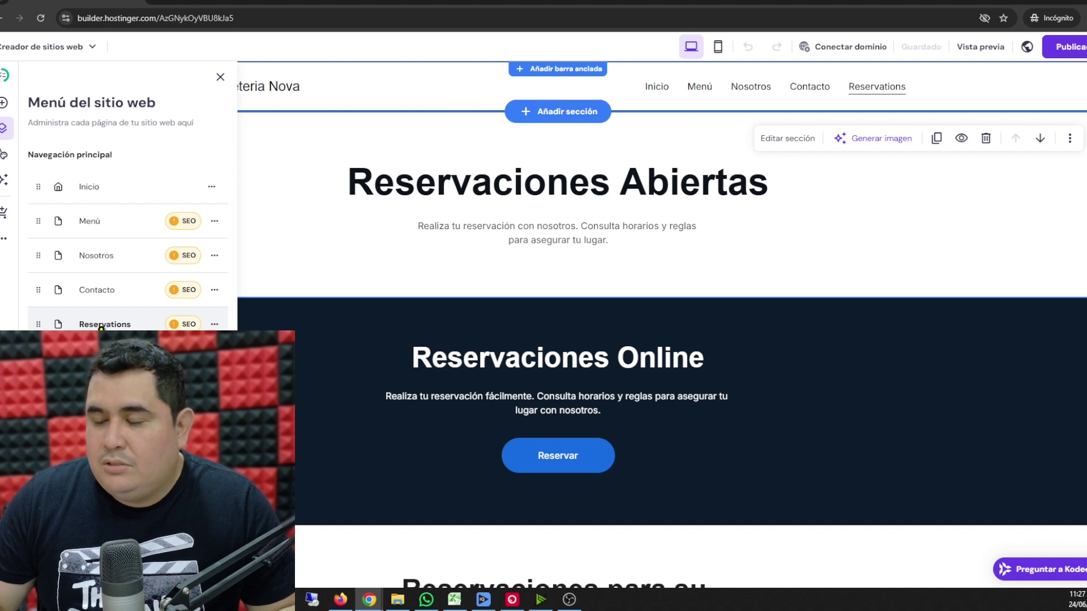
left_click(214, 324)
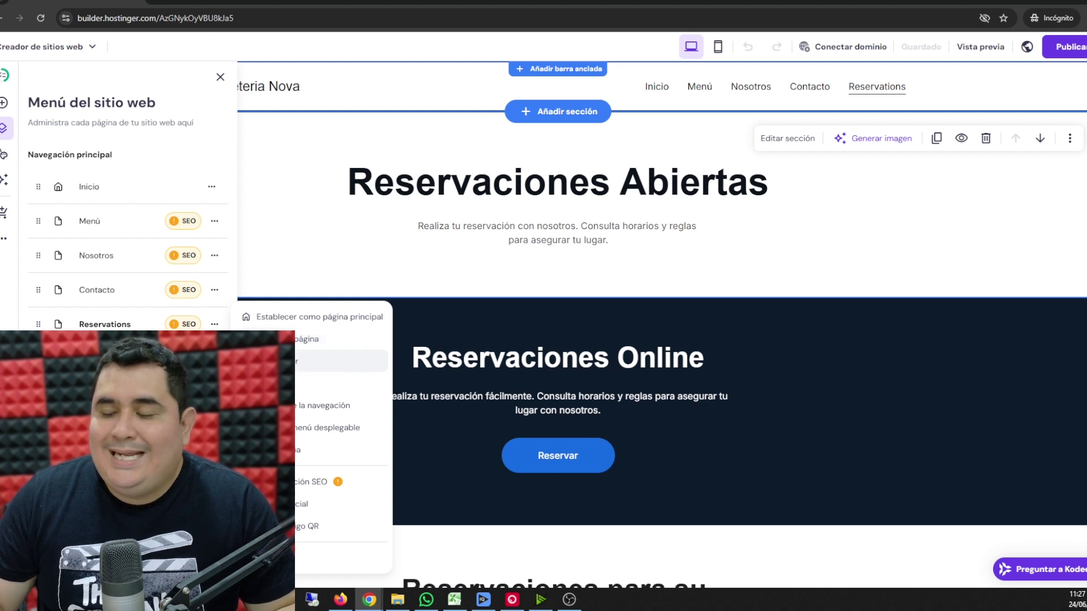
left_click(283, 339)
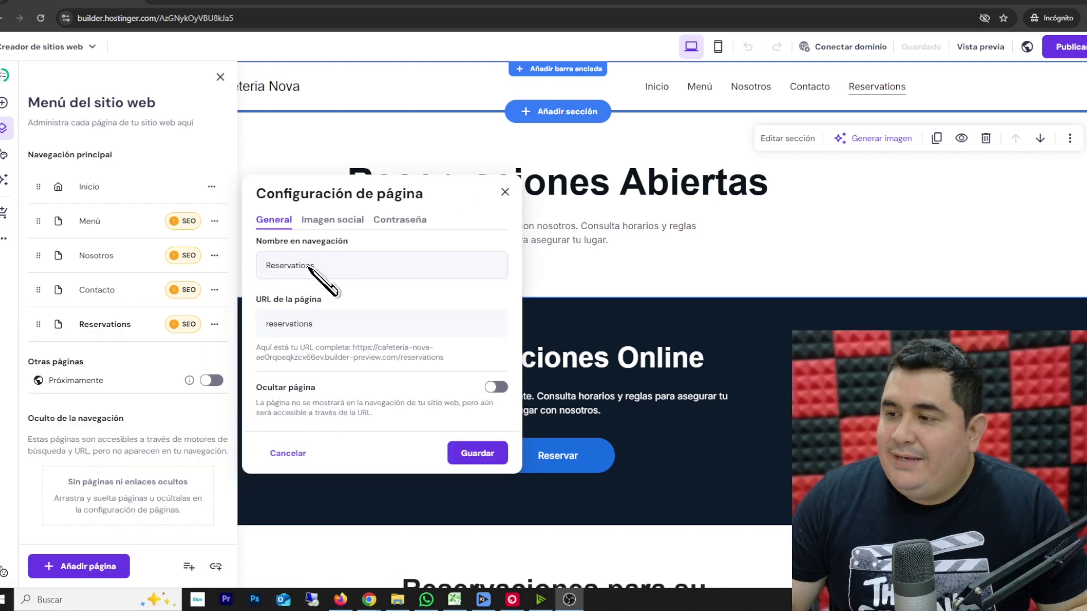
left_click(308, 266)
left_click_drag(326, 267, 267, 271)
left_click(337, 273)
key("BackSpace")
key("BackSpace")
key("BackSpace")
key("BackSpace")
key("BackSpace")
type("s")
key("BackSpace")
type("ciones")
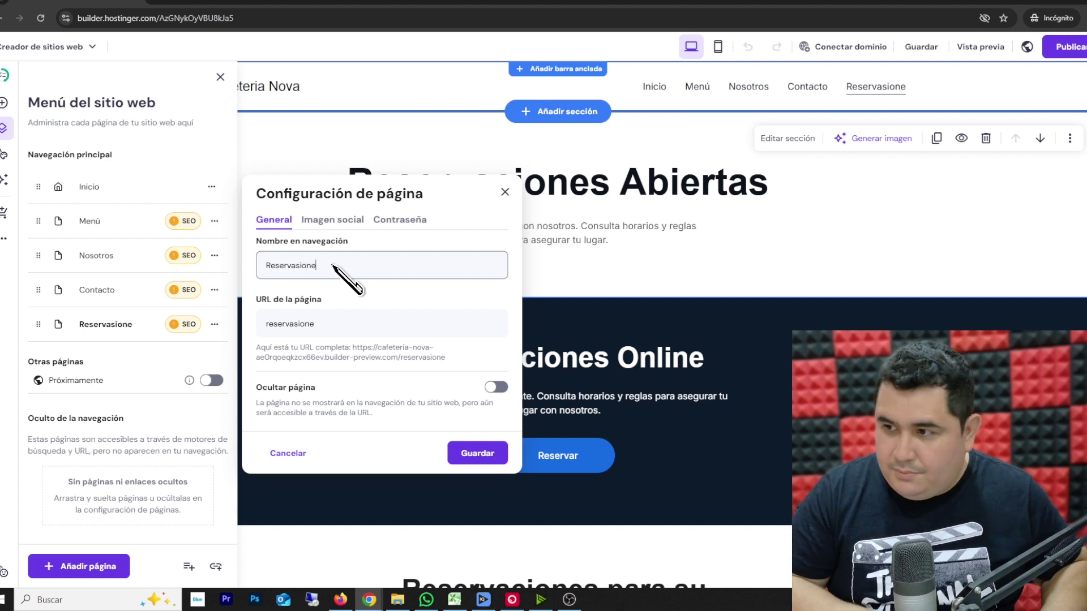
left_click(478, 453)
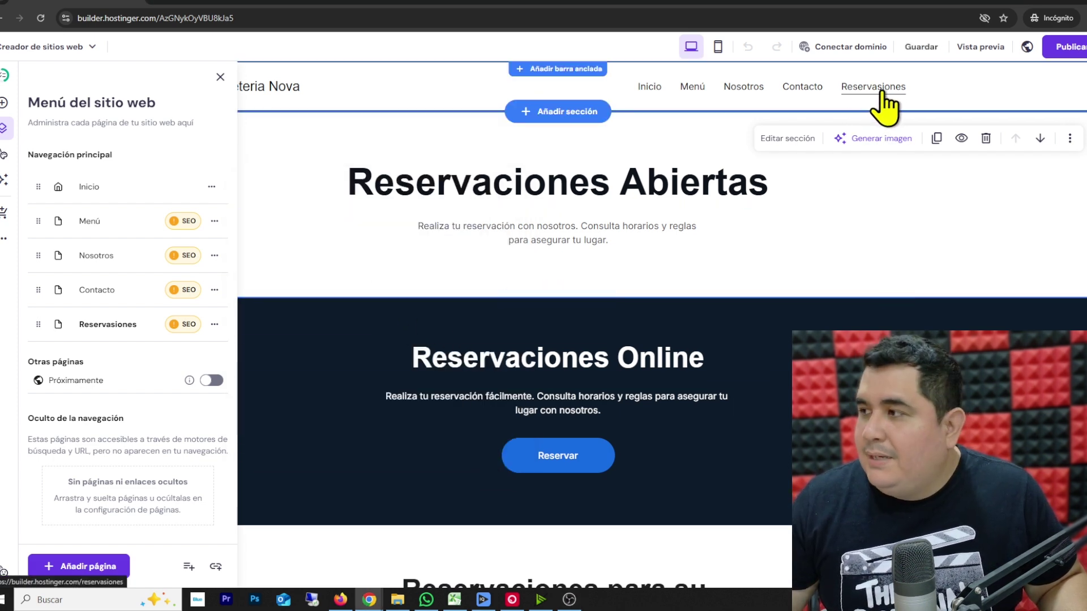
- Close the Menú del sitio web pages panel
left_click(220, 78)
scroll(368, 309, "down", 2)
scroll(367, 297, "up", 2)
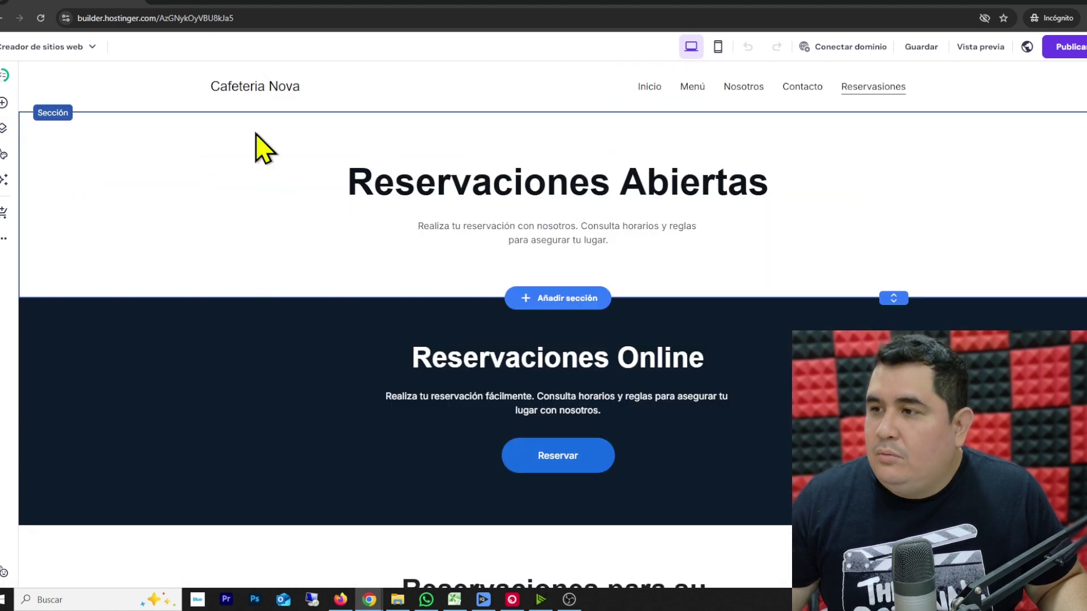
- Switch to the Inicio page and open the header's Logo settings
left_click(651, 100)
left_click(651, 101)
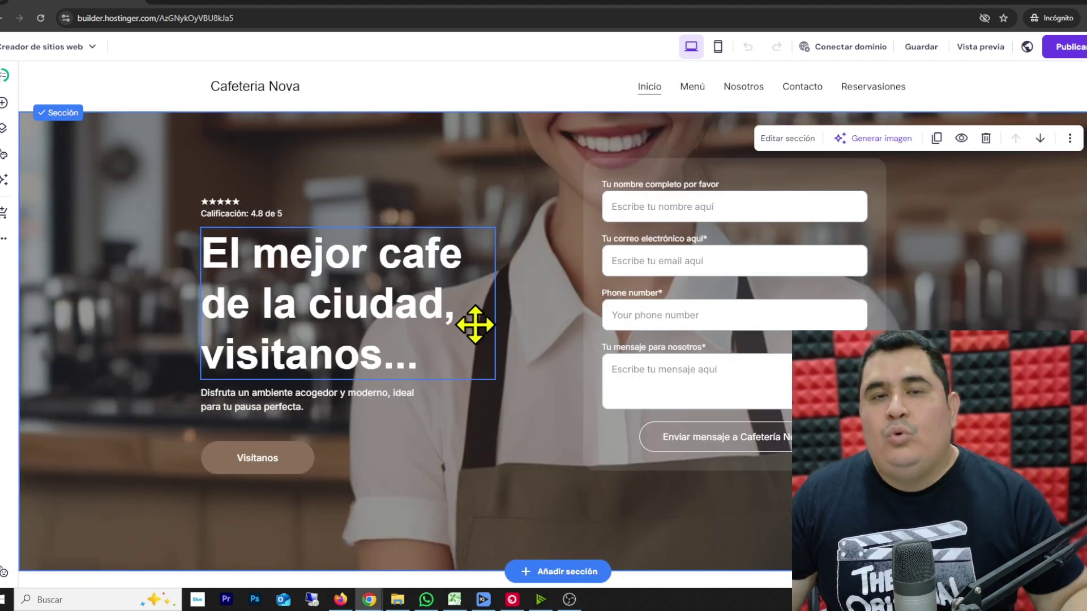
left_click(244, 88)
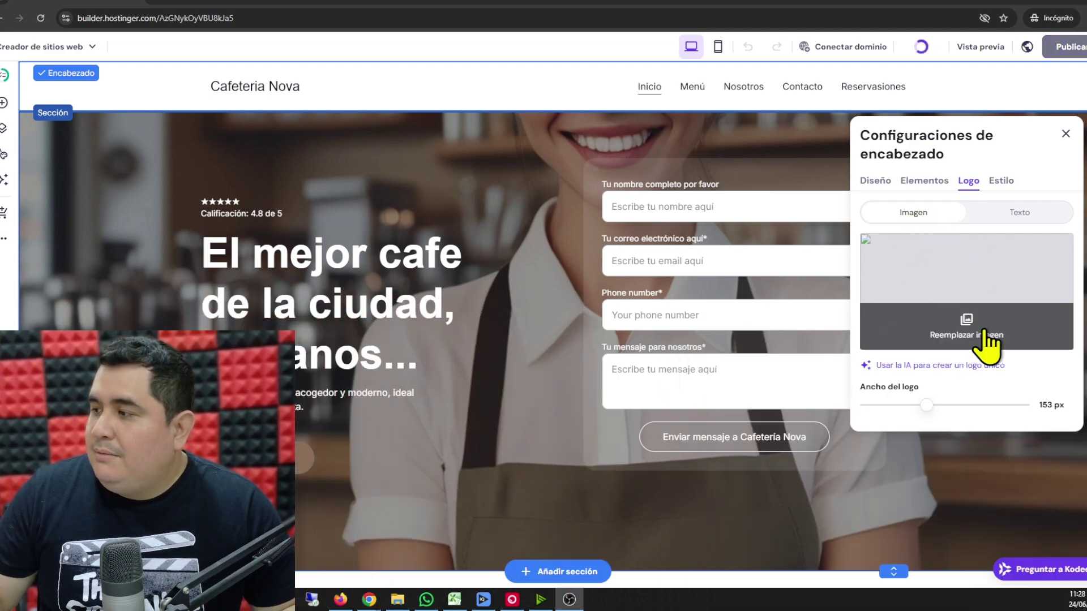
- Upload the 'logo cafeteria' file and use it as the header logo image
left_click(962, 336)
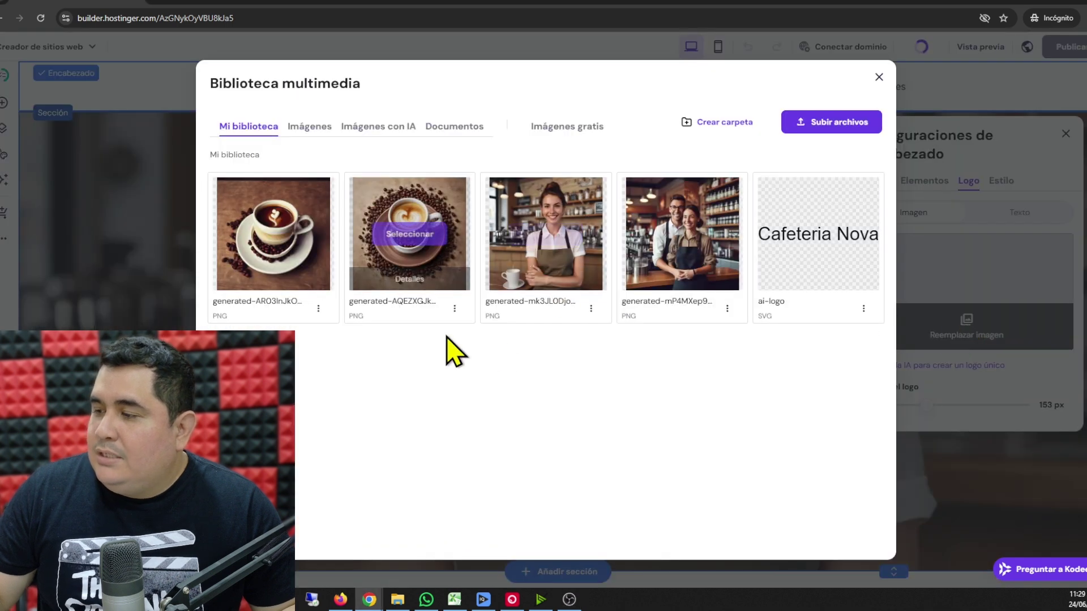
left_click(823, 125)
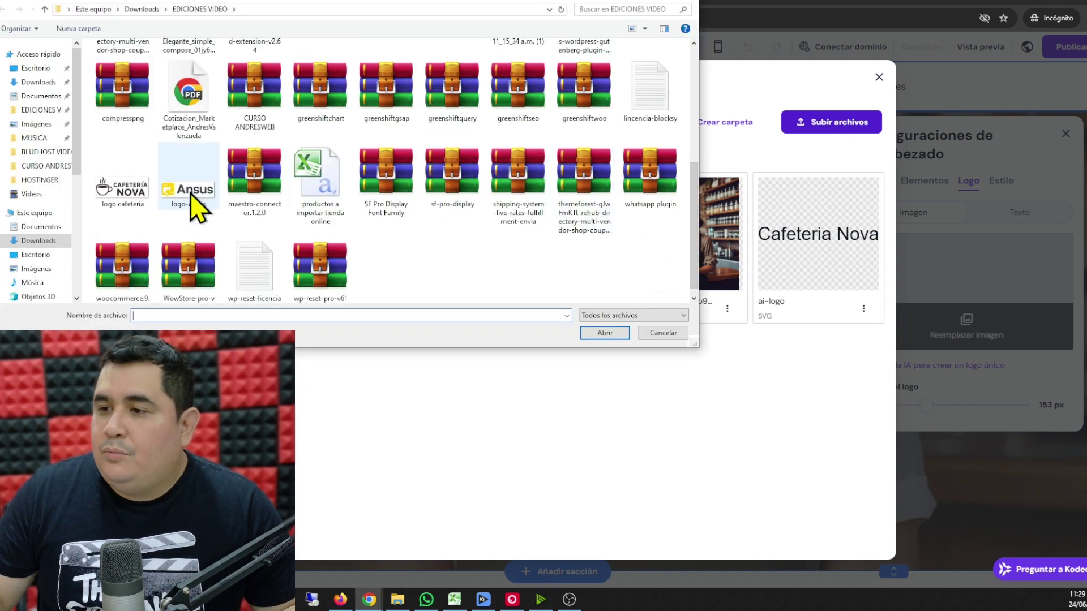
left_click(140, 207)
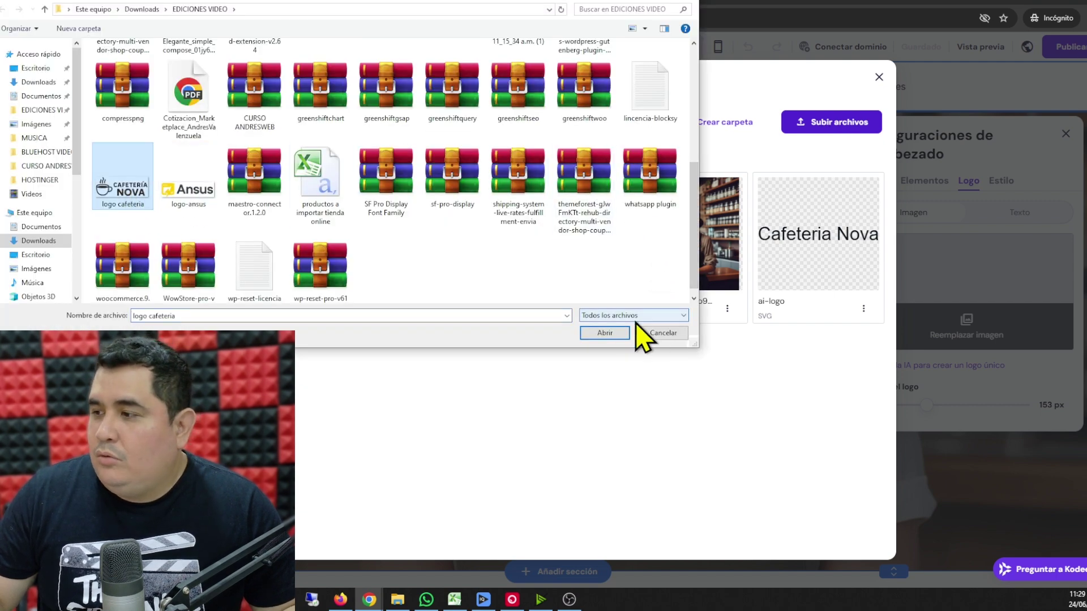
left_click(610, 334)
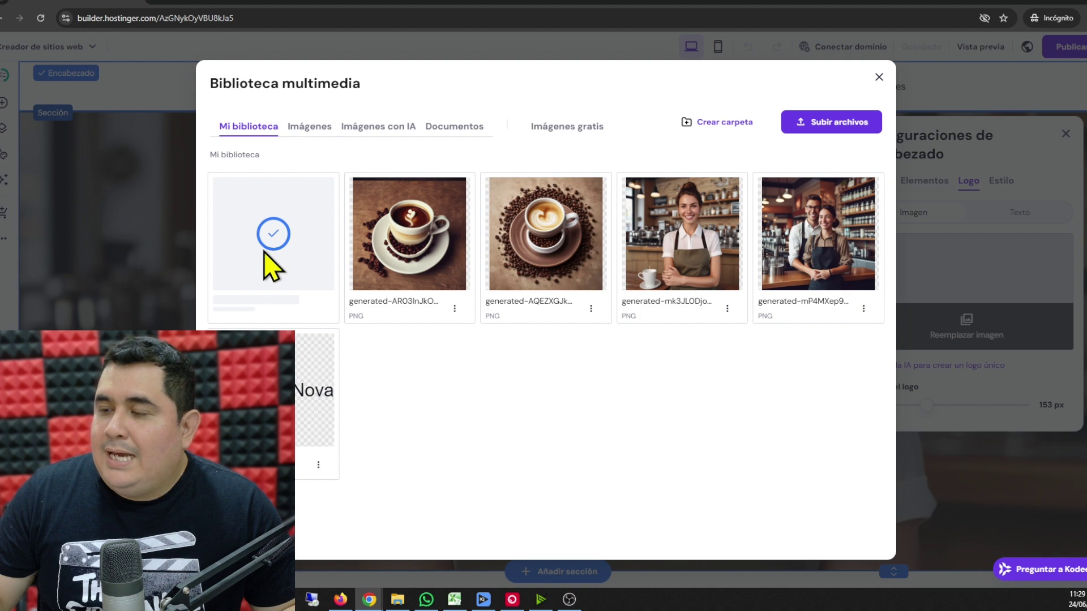
mouse_move(286, 245)
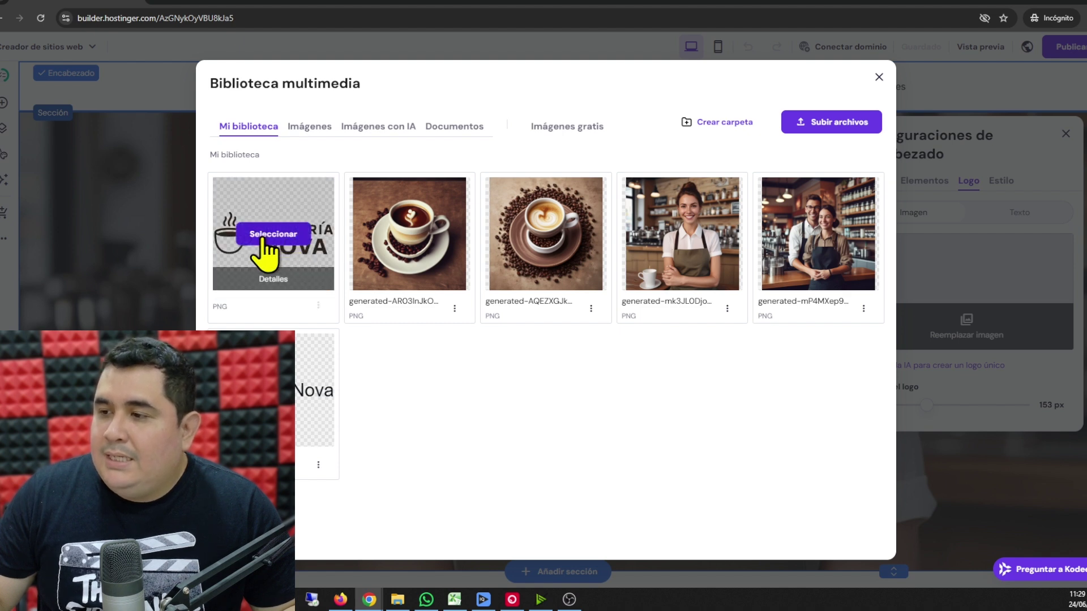
left_click(273, 236)
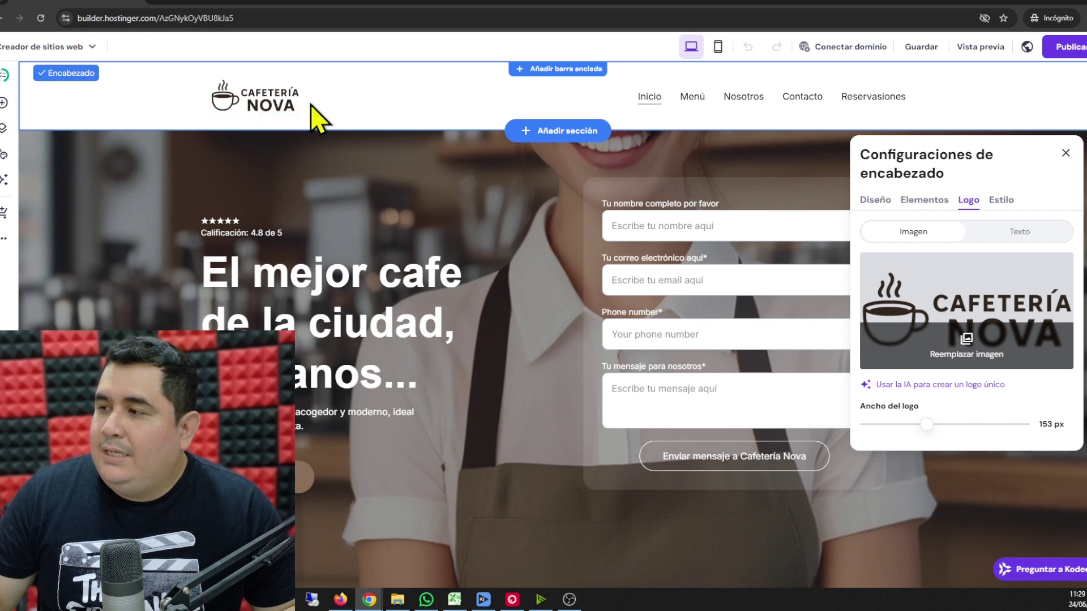
left_click(421, 169)
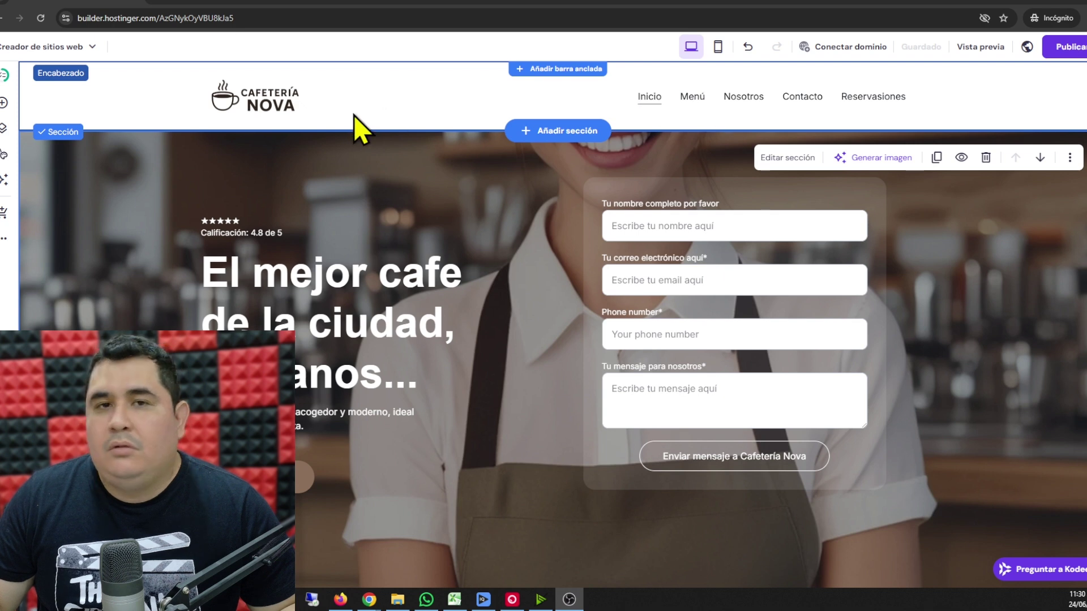
- Open the header's Estilo settings in Editar encabezado
left_click(392, 95)
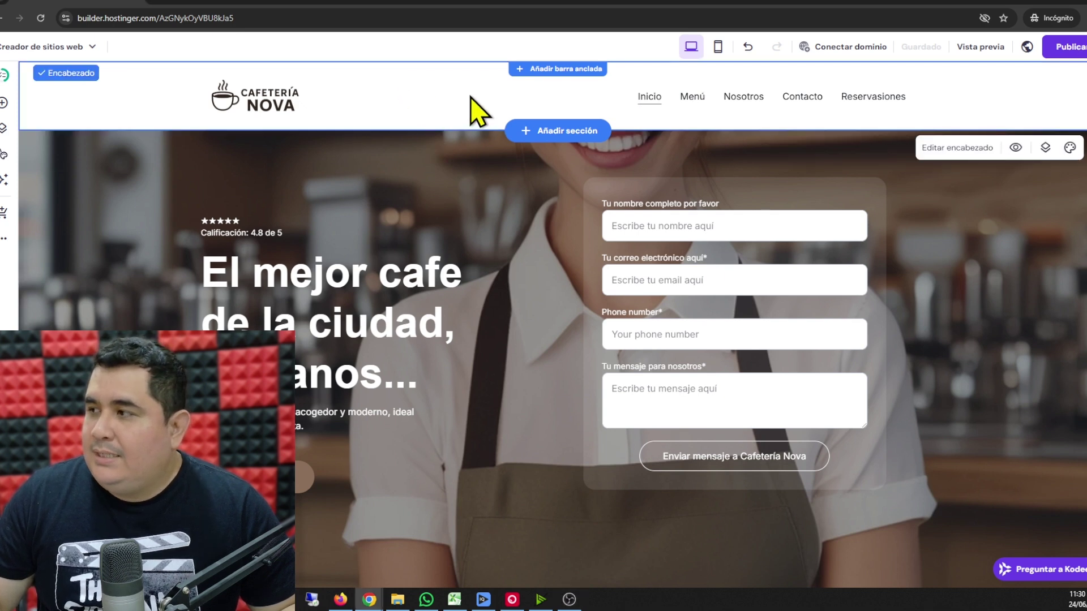
left_click(964, 157)
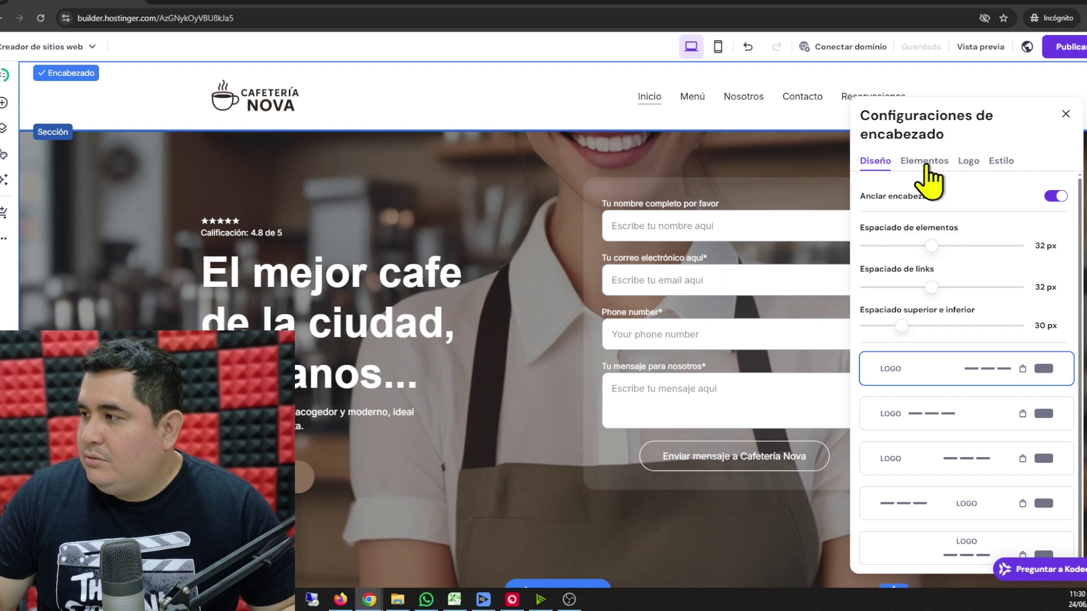
left_click(999, 162)
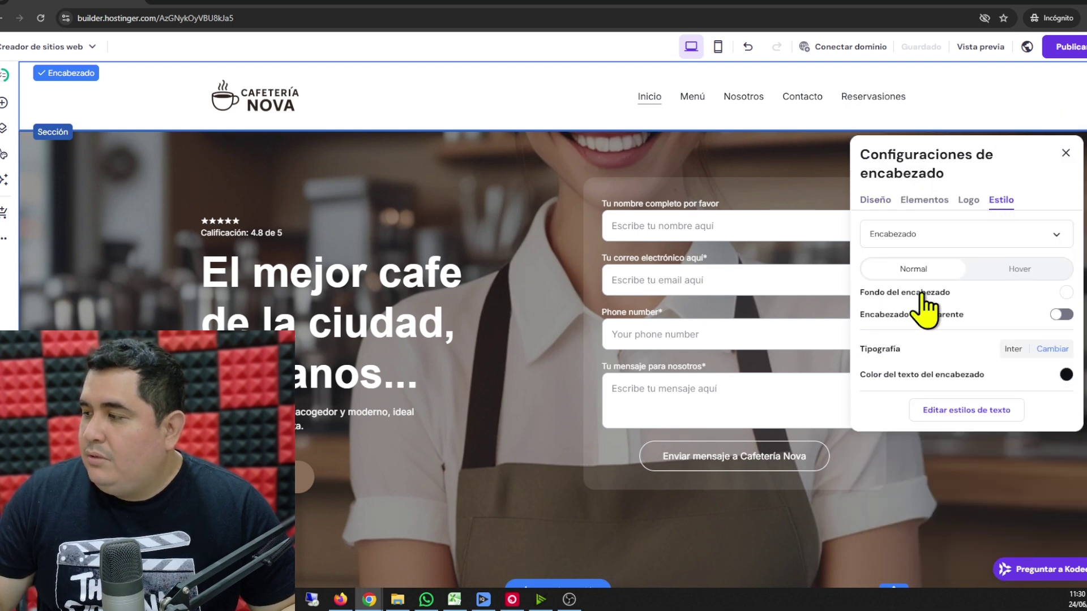
- Set the header background colour to a beige-taupe tan
left_click(1066, 292)
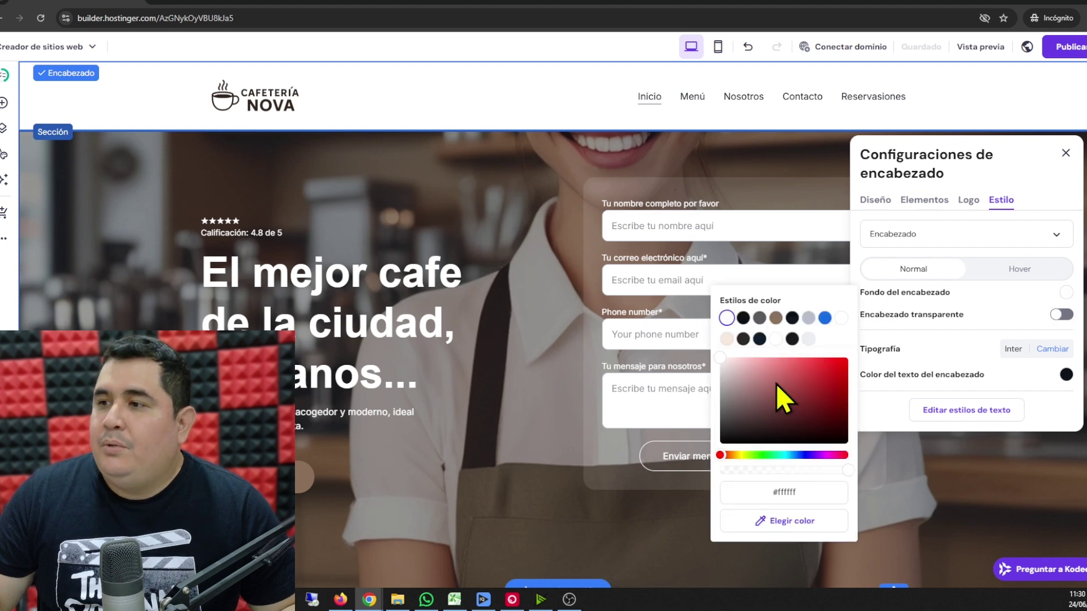
left_click(776, 317)
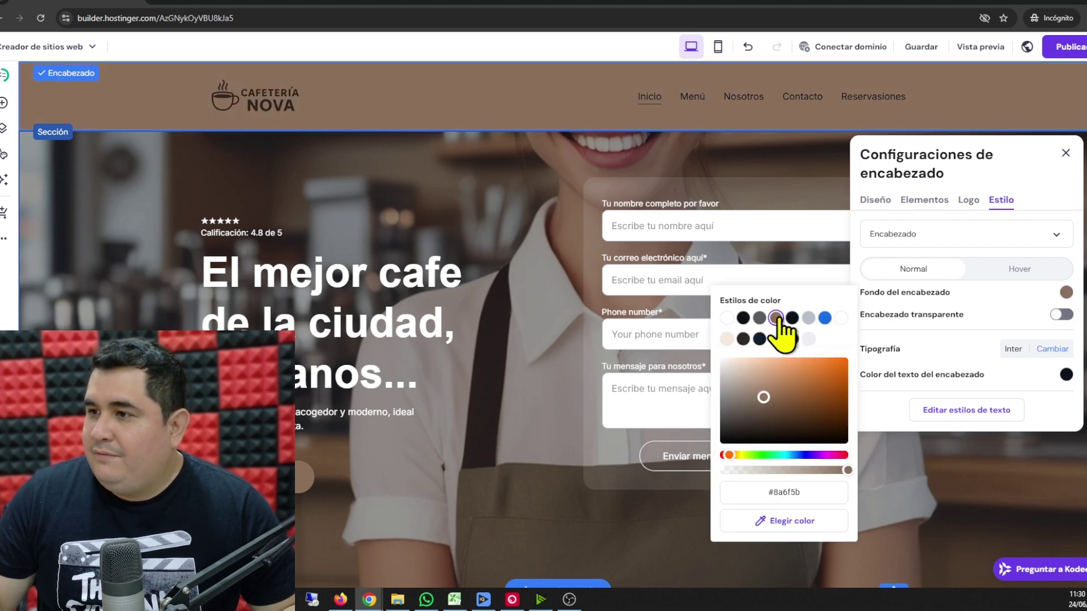
left_click(760, 394)
left_click_drag(761, 394, 737, 374)
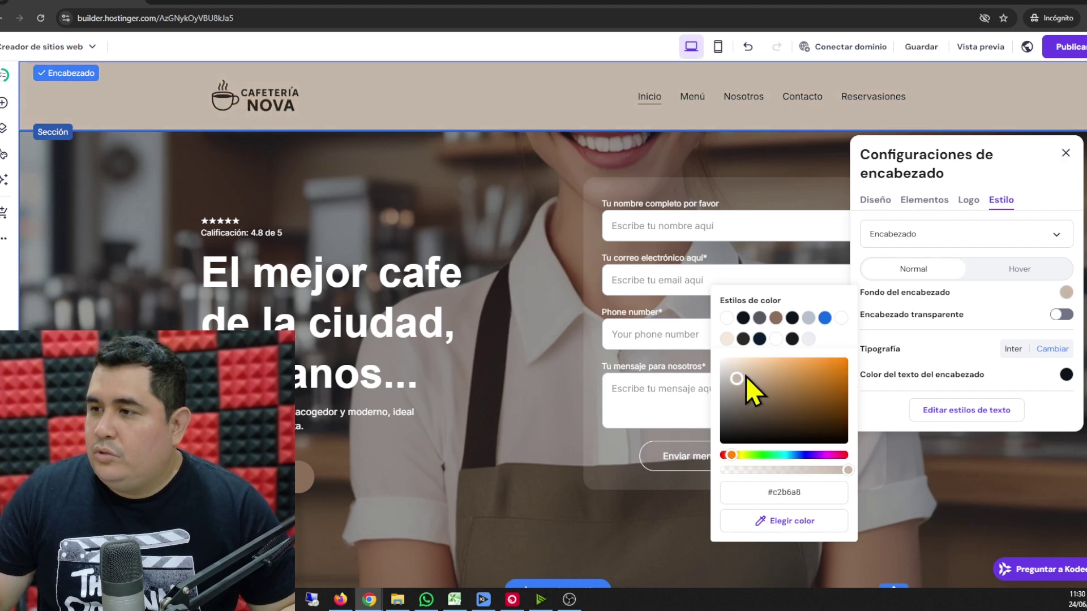
left_click_drag(746, 376, 749, 368)
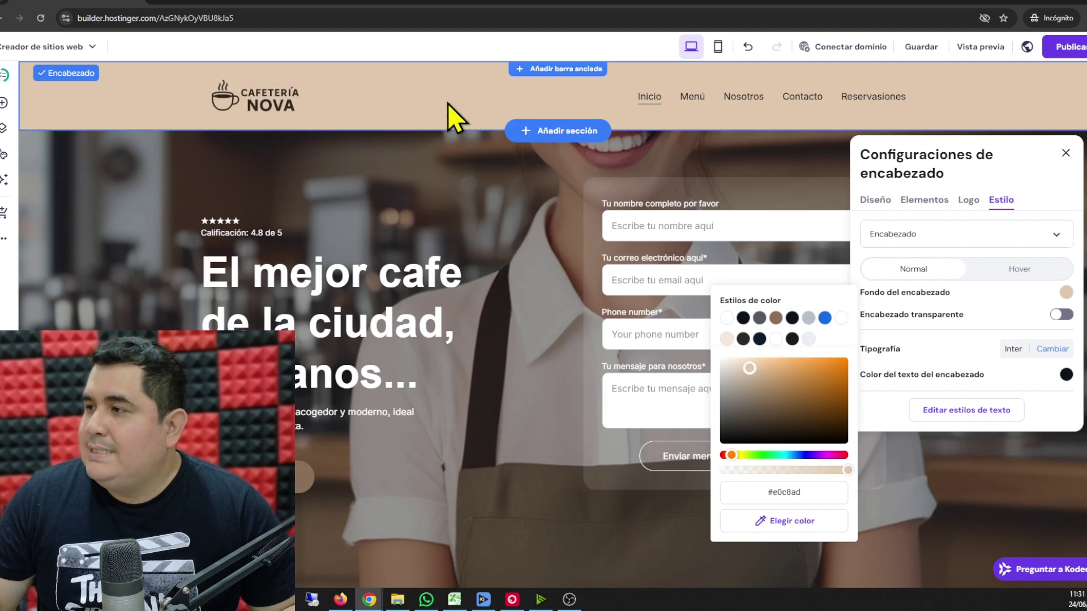
left_click(783, 522)
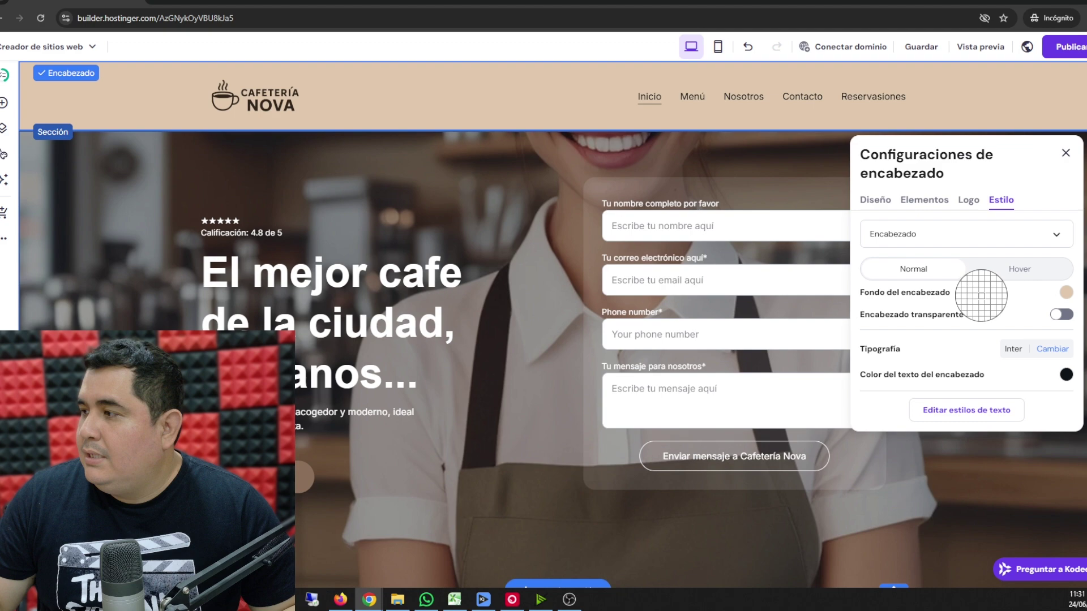
left_click(982, 298)
left_click(1066, 153)
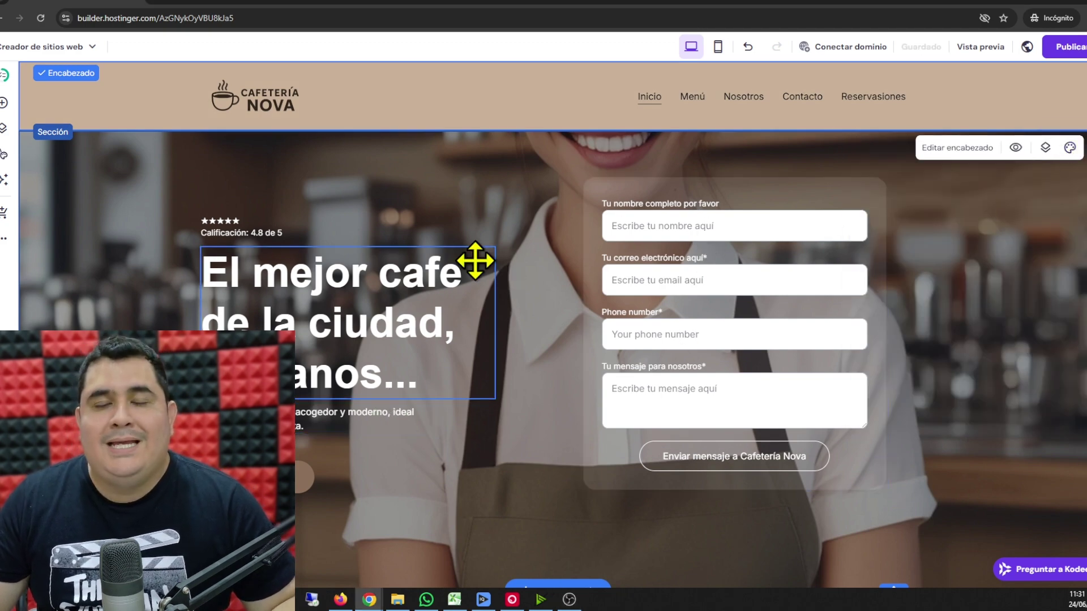
scroll(432, 347, "down", 10)
scroll(433, 351, "up", 10)
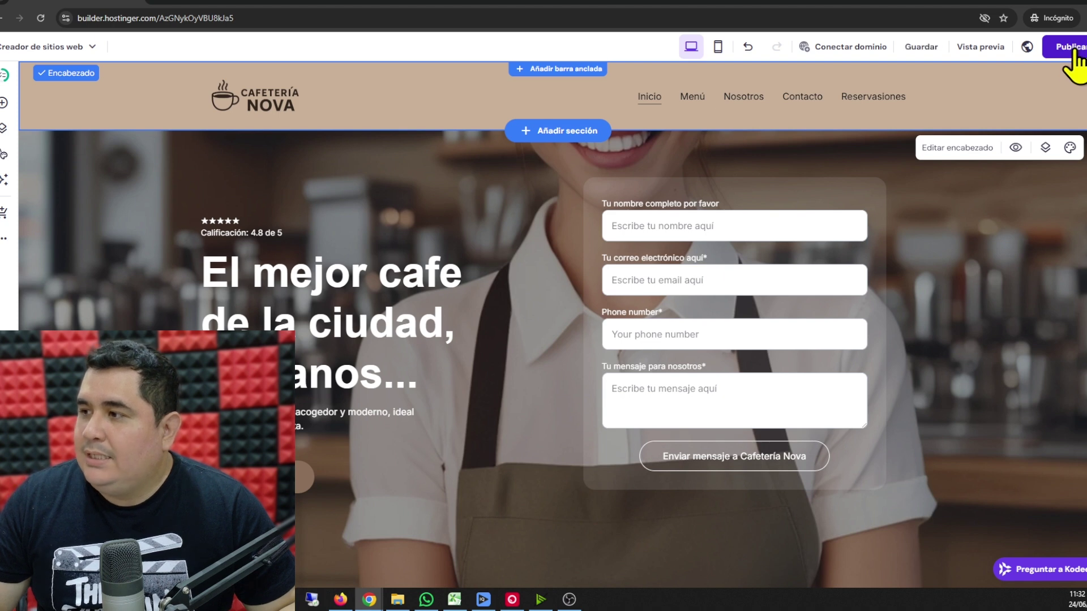
- Publish the site and open the live version on the temporary domain
left_click(1072, 57)
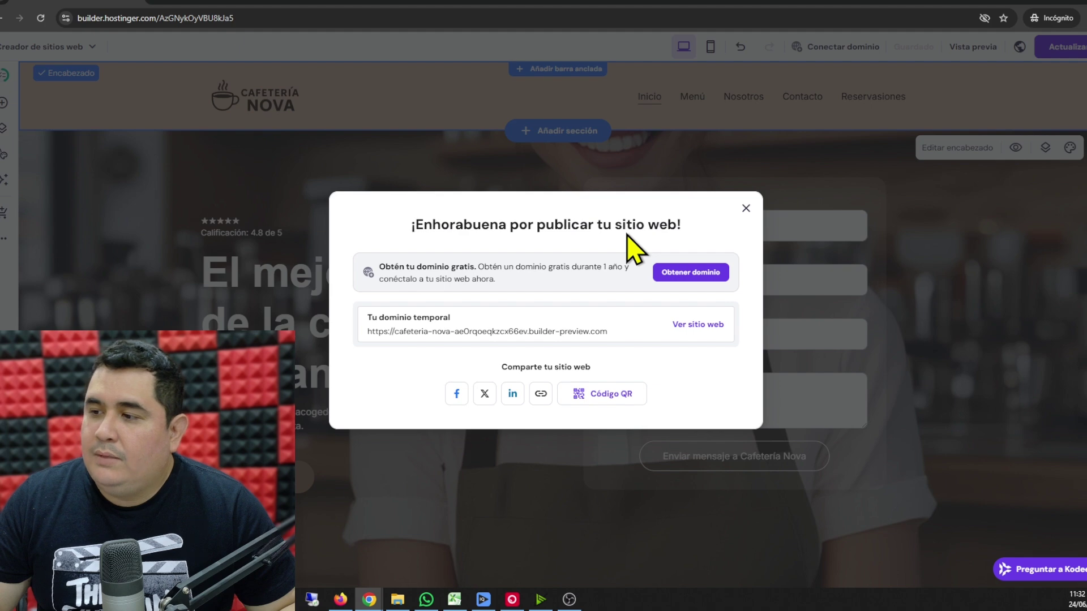
left_click(698, 324)
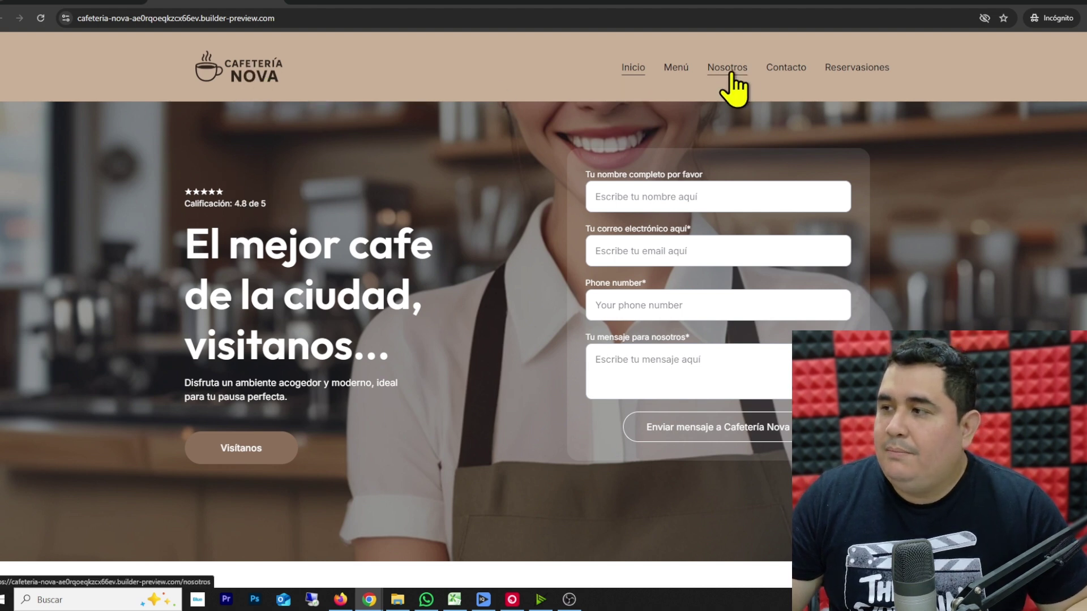
- Scroll through the live site's home page
left_click_drag(274, 215, 416, 300)
left_click(430, 184)
scroll(440, 166, "down", 15)
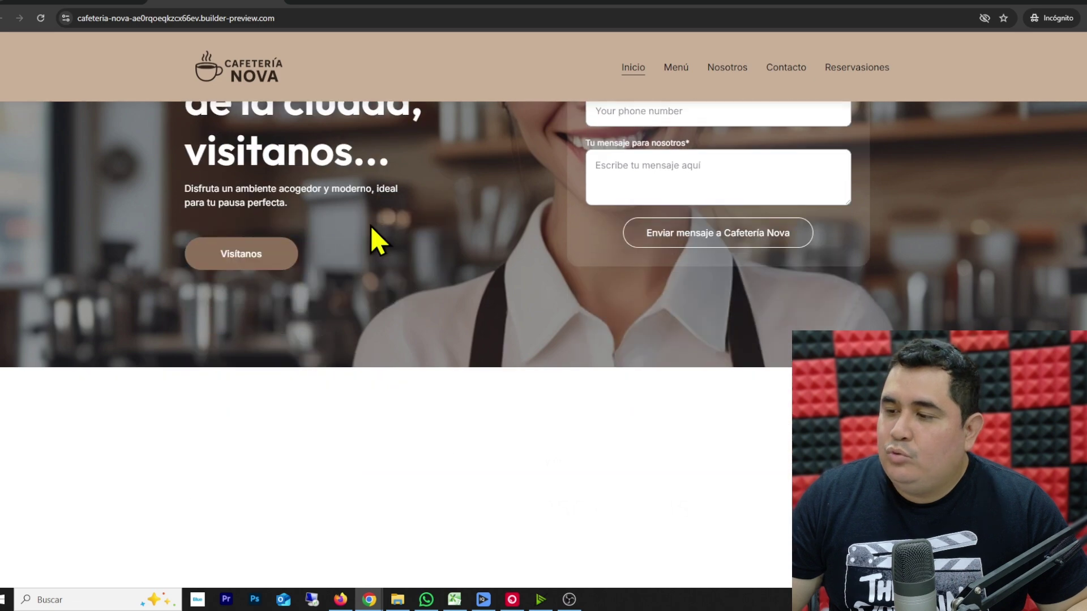
scroll(335, 236, "down", 5)
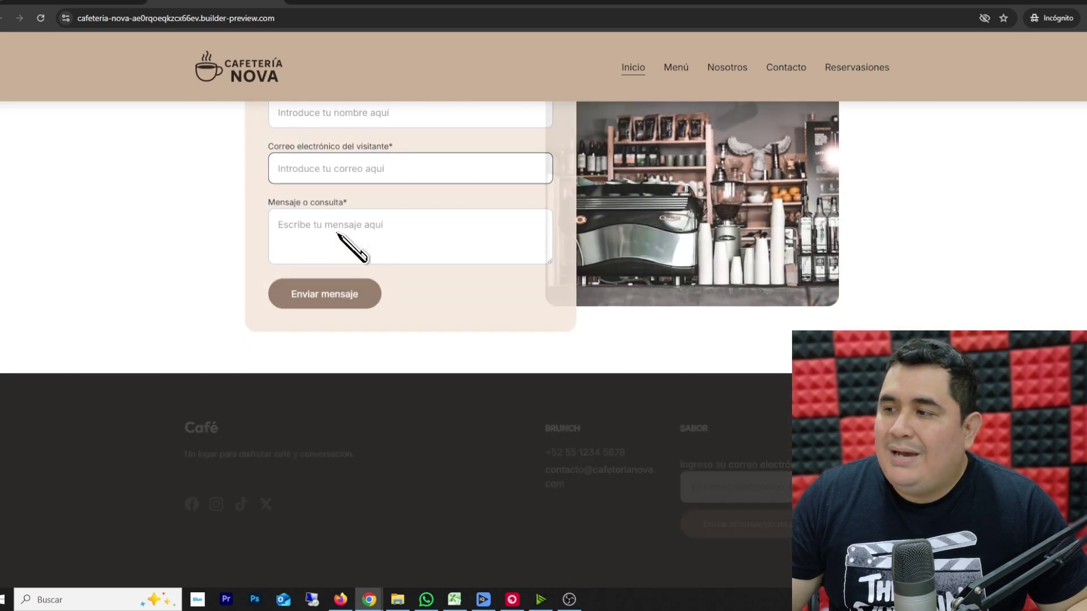
scroll(340, 244, "up", 20)
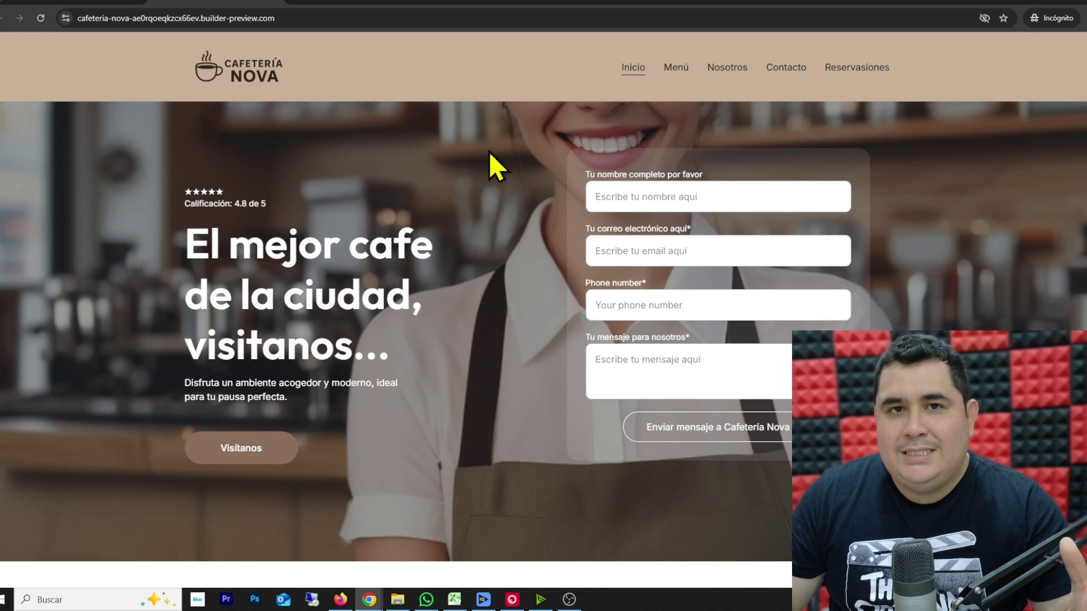
- Browse the live Menú page, then go to the Nosotros page
left_click(678, 69)
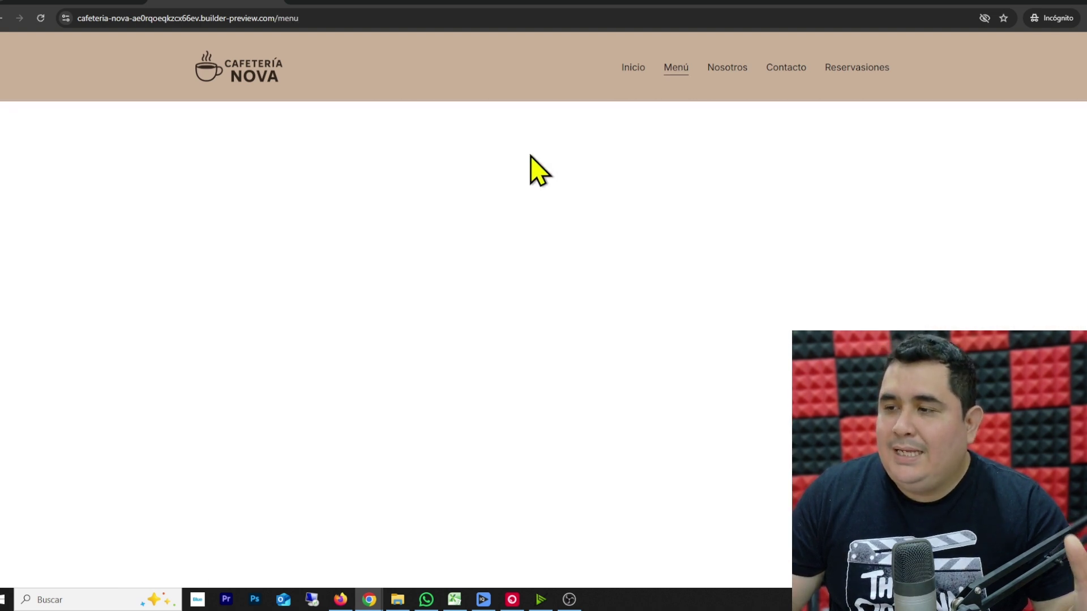
scroll(243, 252, "down", 6)
scroll(227, 255, "down", 3)
scroll(229, 257, "up", 10)
left_click(729, 69)
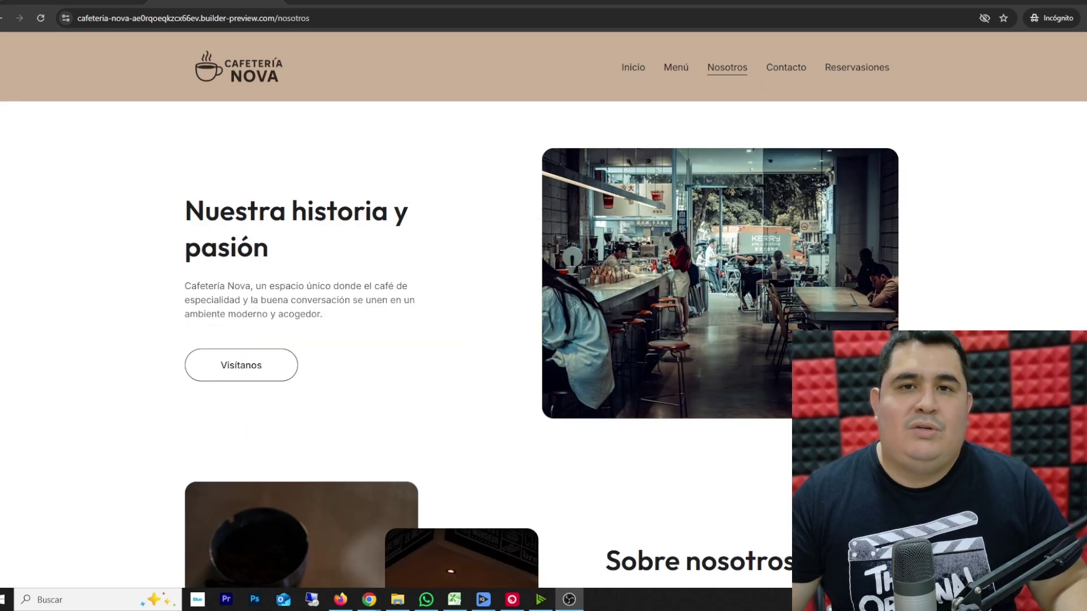